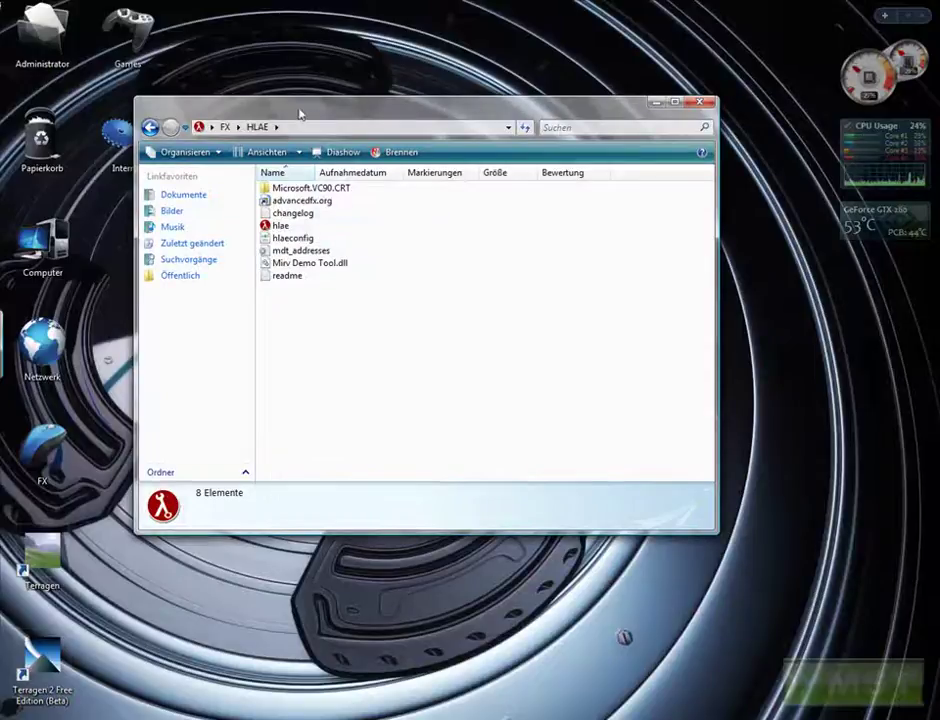
# Start HLAE from its program folder and maximize its window.
pyautogui.moveTo(298, 111); pyautogui.dragTo(338, 116)
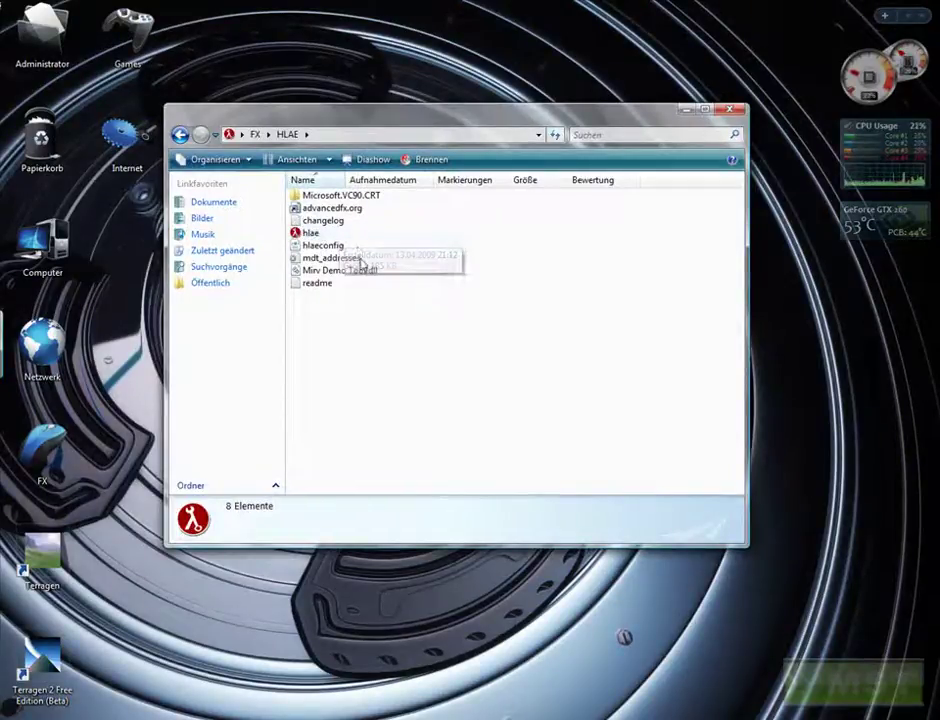
pyautogui.doubleClick(312, 233)
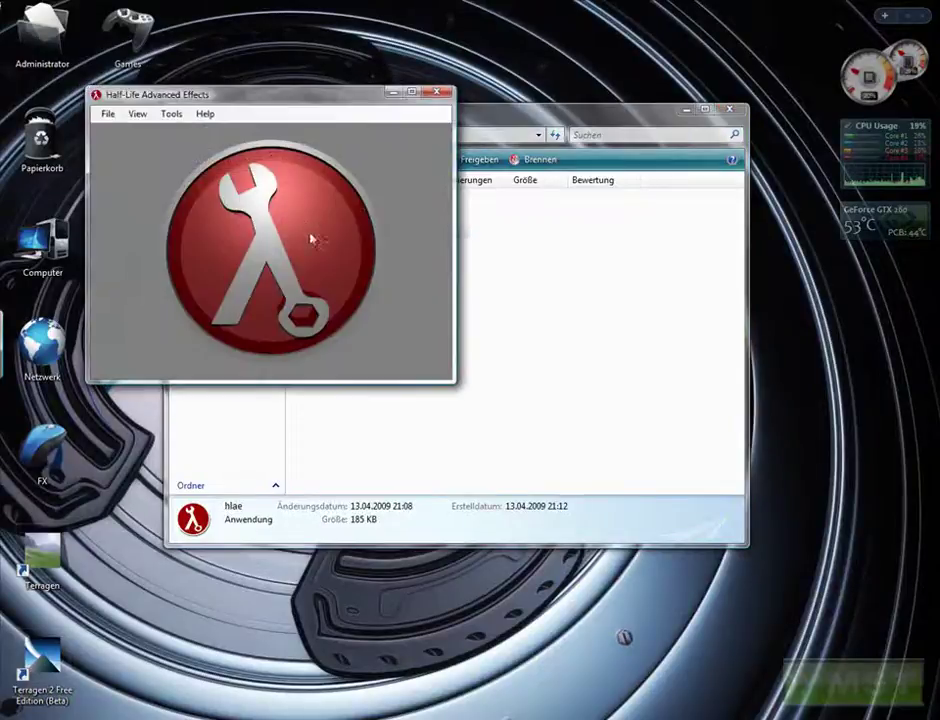
pyautogui.moveTo(189, 92); pyautogui.dragTo(143, 38)
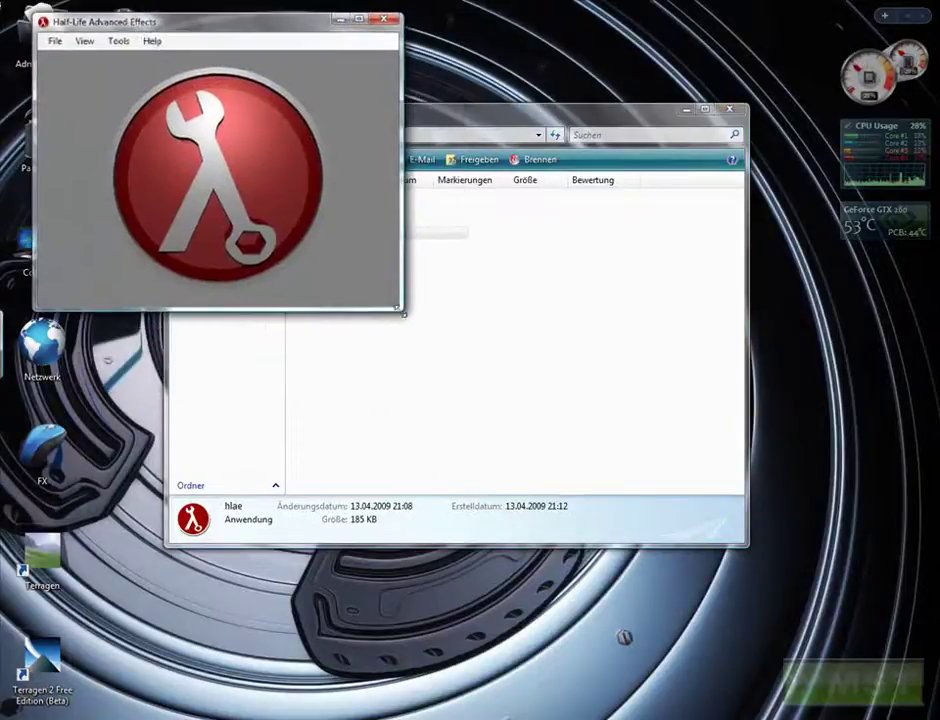
pyautogui.doubleClick(263, 18)
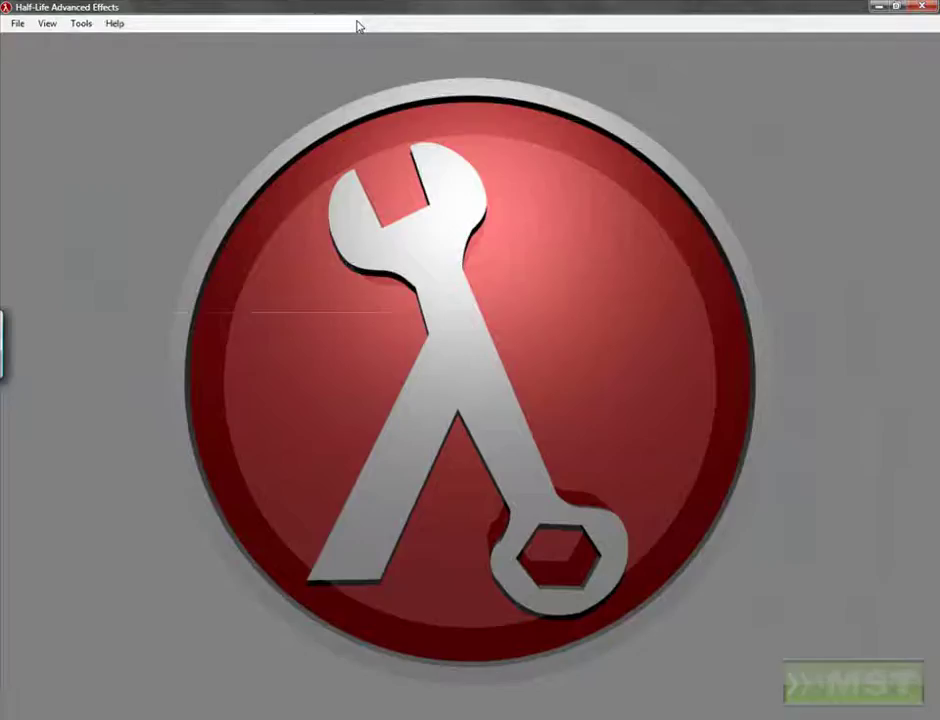
# Launch Counter-Strike from File > Launch with width 1280 and height 900.
pyautogui.click(9, 18)
pyautogui.click(31, 40)
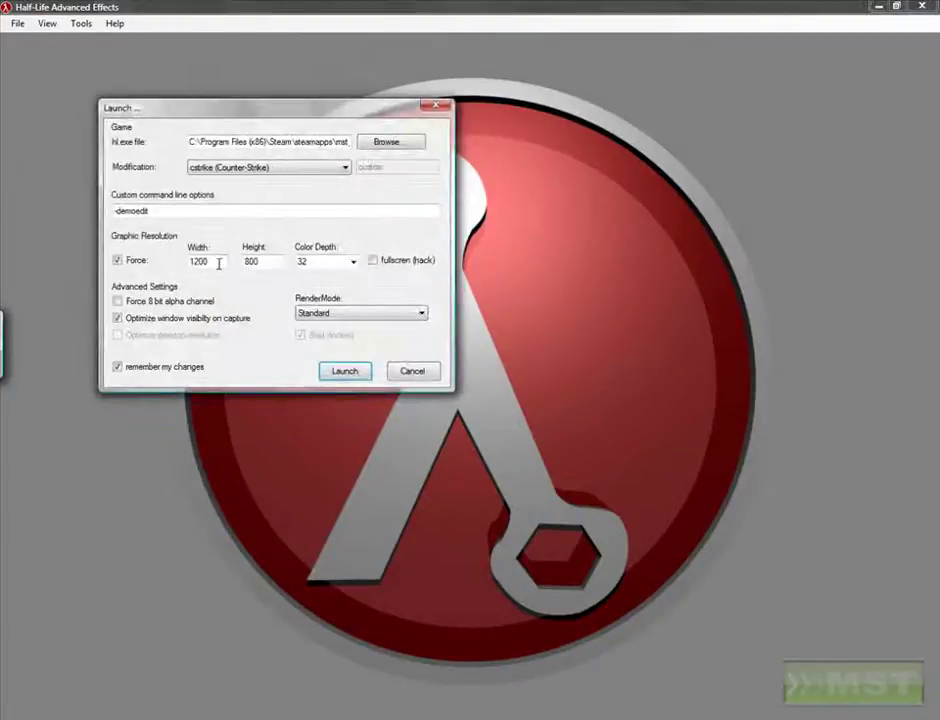
pyautogui.moveTo(218, 263); pyautogui.dragTo(200, 261)
pyautogui.press('Tab')
pyautogui.write('900')
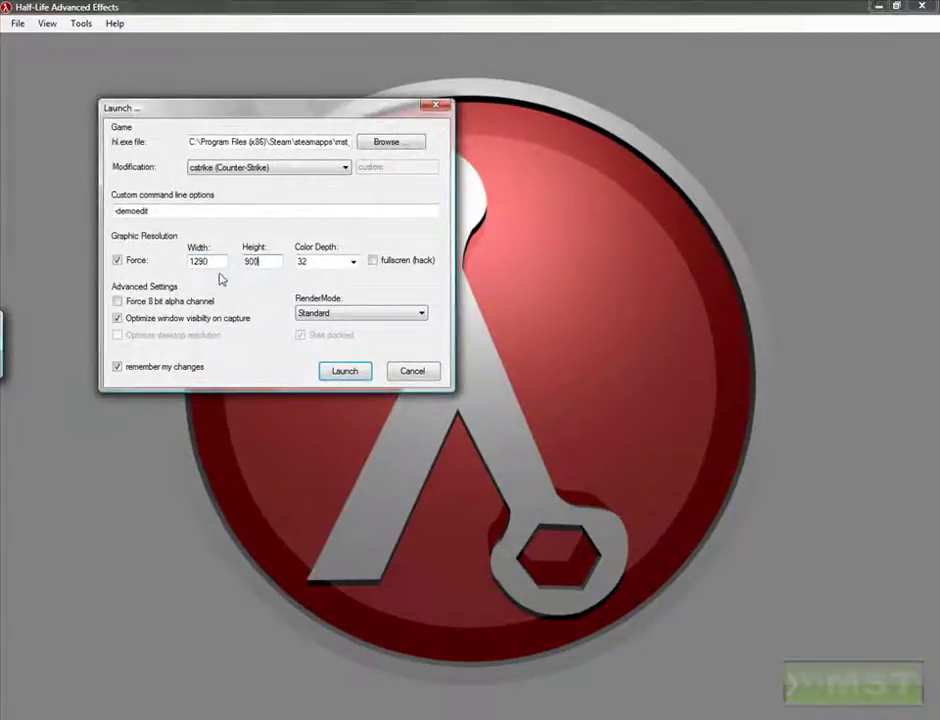
pyautogui.click(338, 371)
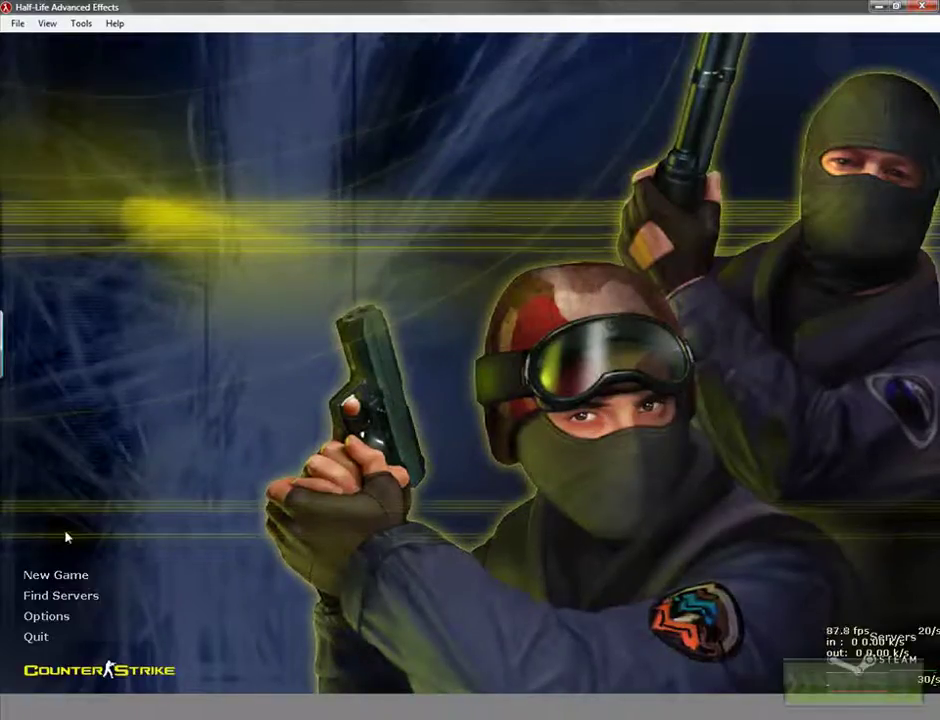
# Start a new local game on de_inferno and enter it past the warning and welcome message.
pyautogui.click(66, 572)
pyautogui.click(484, 264)
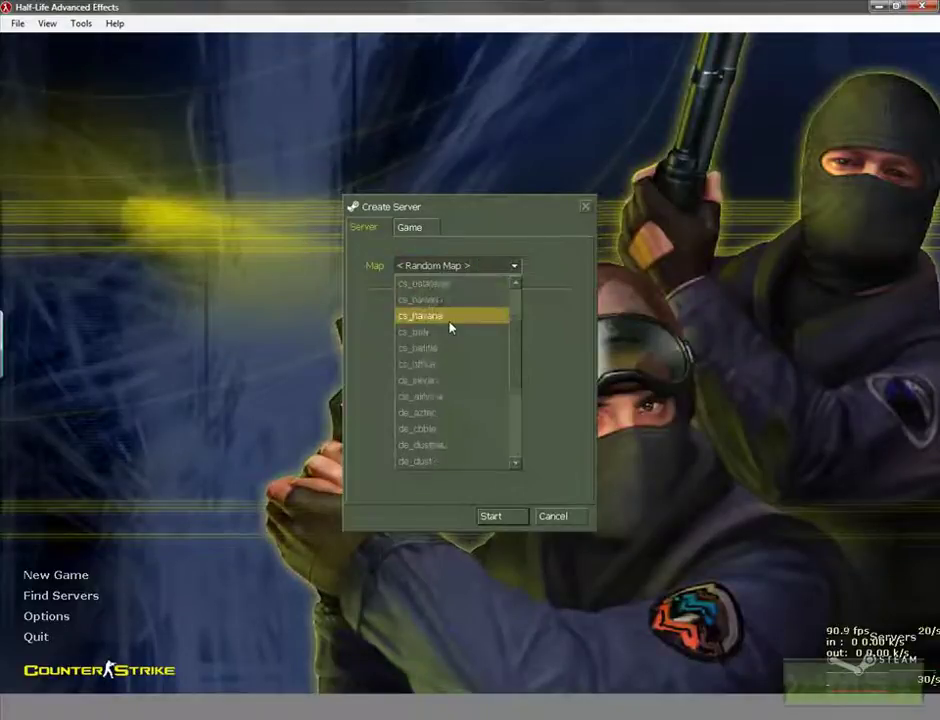
pyautogui.scroll(-3, 448, 375)
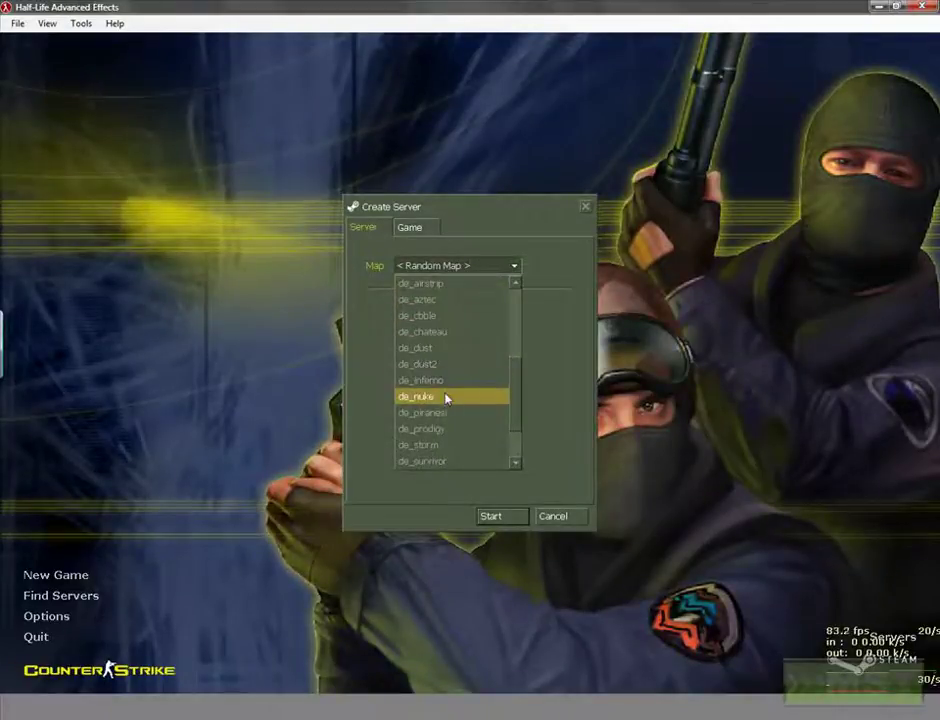
pyautogui.click(430, 380)
pyautogui.click(522, 515)
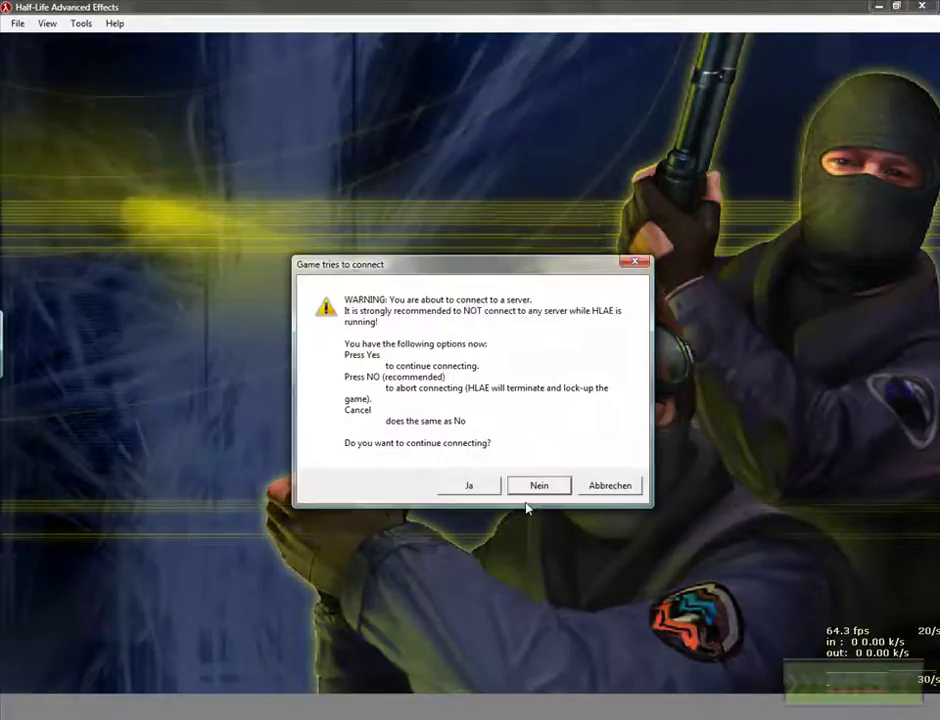
pyautogui.click(454, 494)
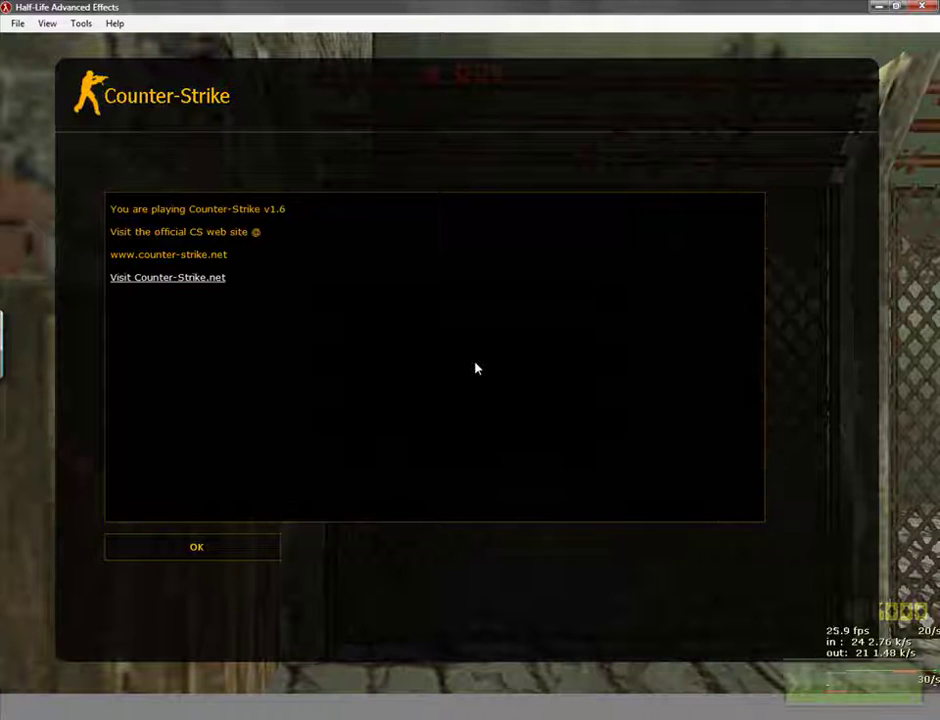
pyautogui.click(196, 547)
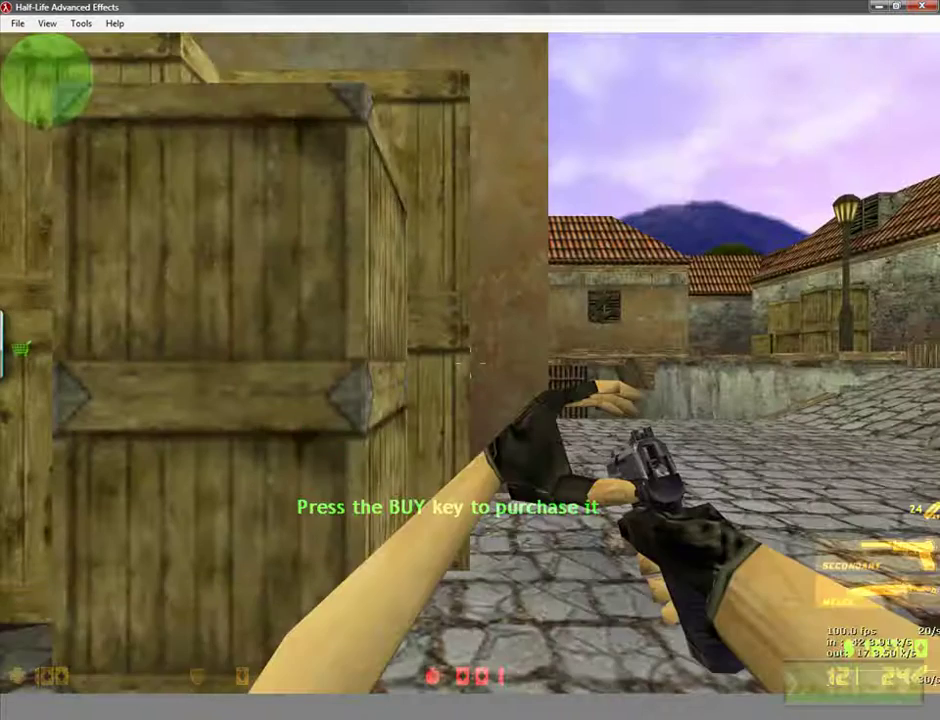
# Switch to the pistol and back to the knife, then bring up the in-game menu.
pyautogui.press('2')
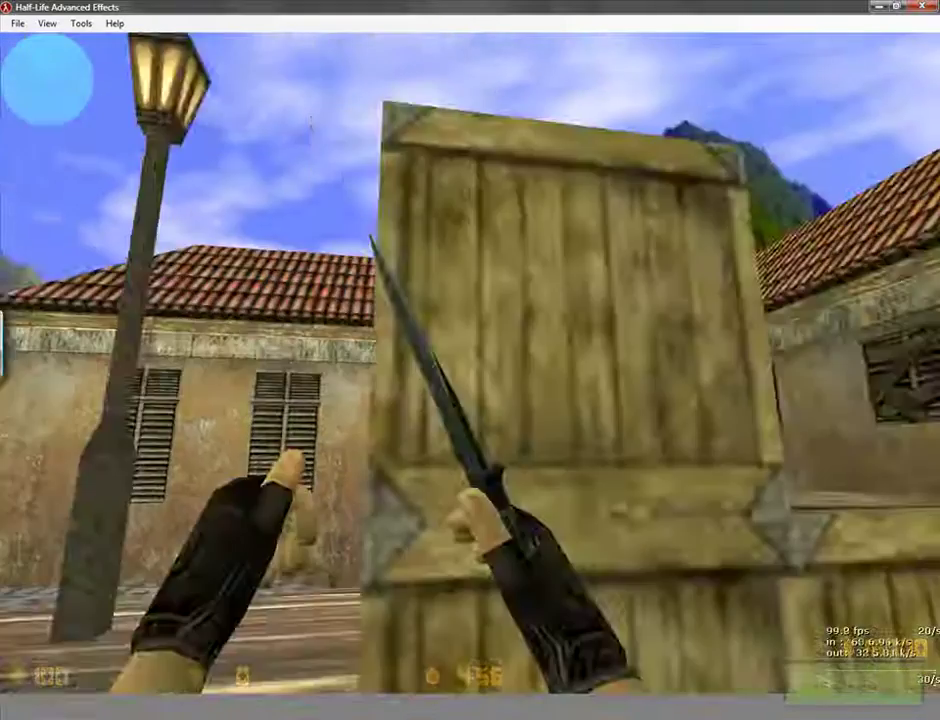
pyautogui.press('3')
pyautogui.press('Escape')
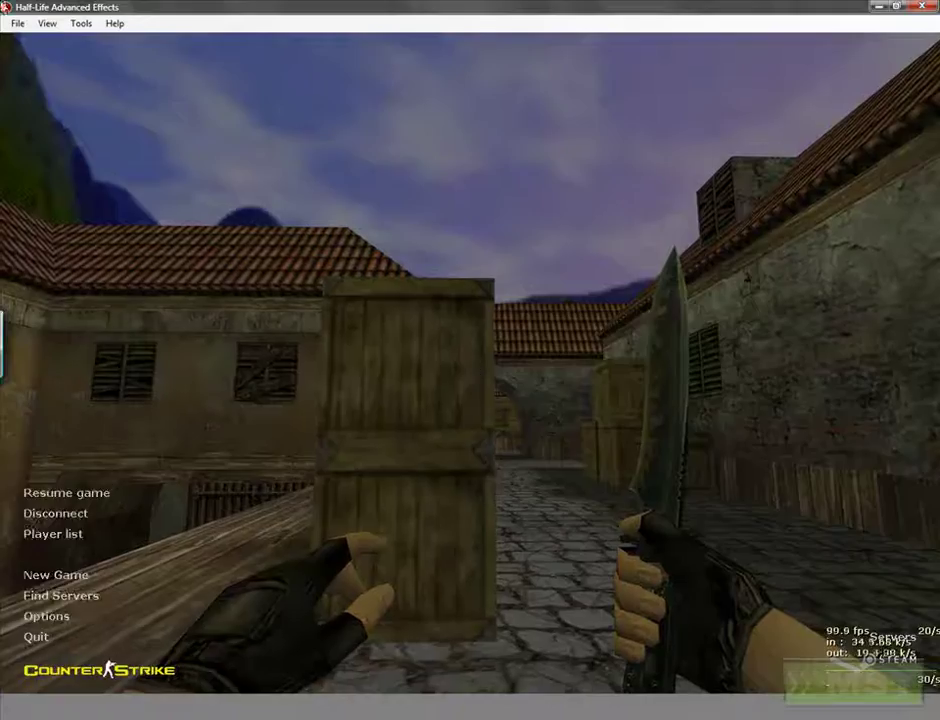
# Open Tools > Sky Manager, move it to the top left and stretch it to fill the screen.
pyautogui.click(81, 23)
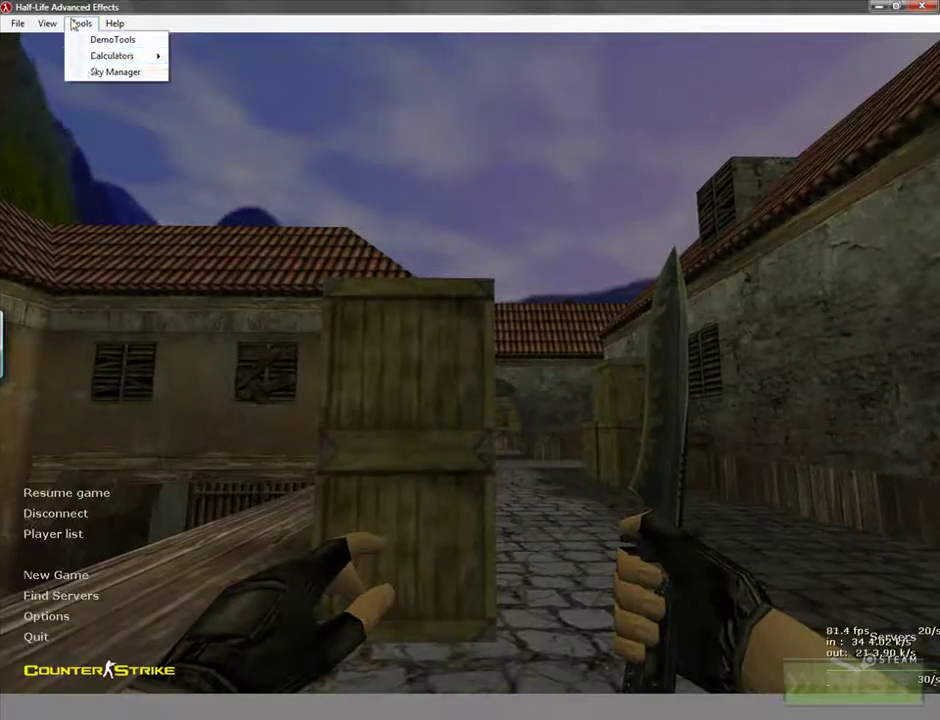
pyautogui.click(113, 72)
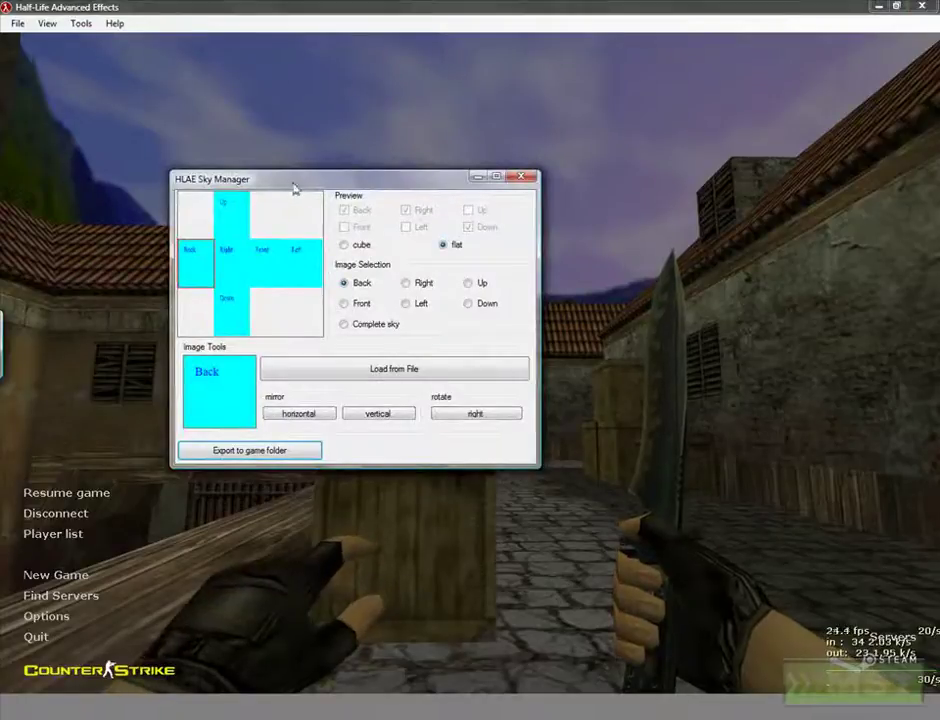
pyautogui.moveTo(291, 185); pyautogui.dragTo(141, 52)
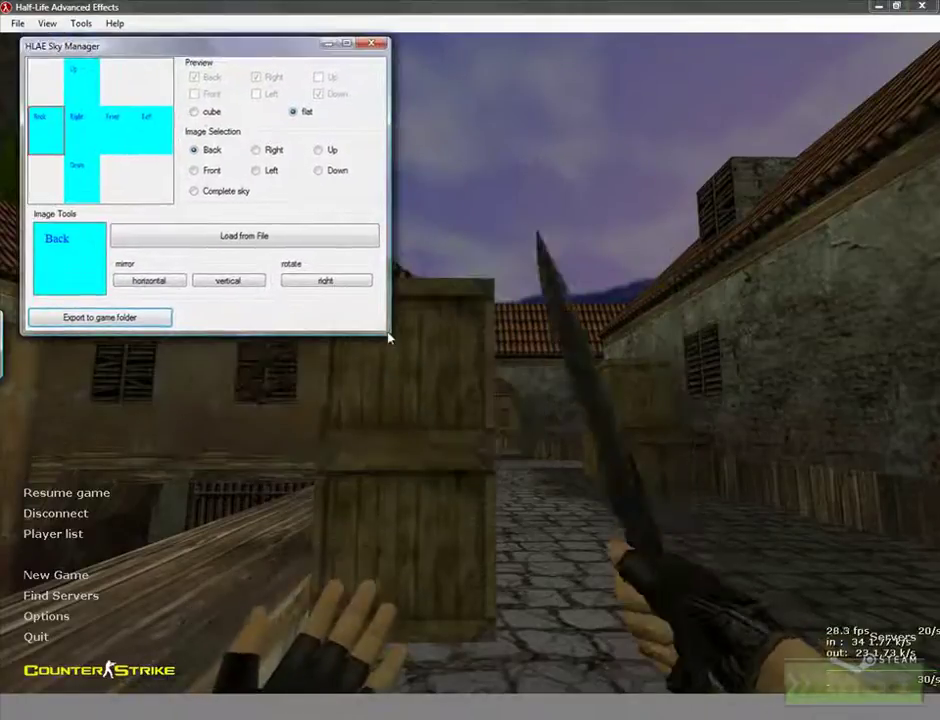
pyautogui.moveTo(389, 338); pyautogui.dragTo(925, 707)
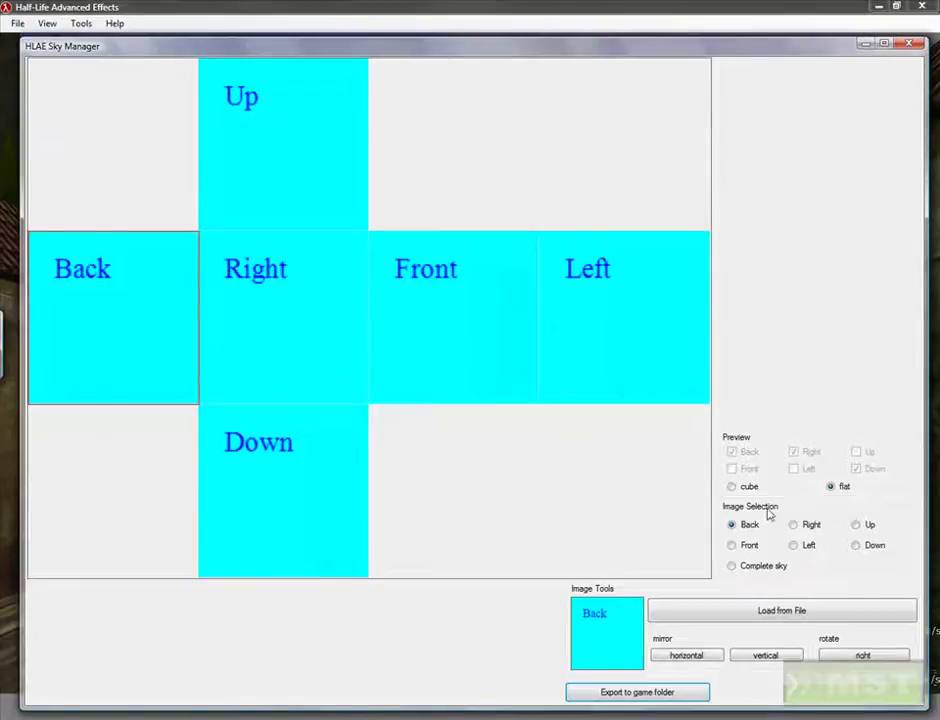
pyautogui.click(731, 486)
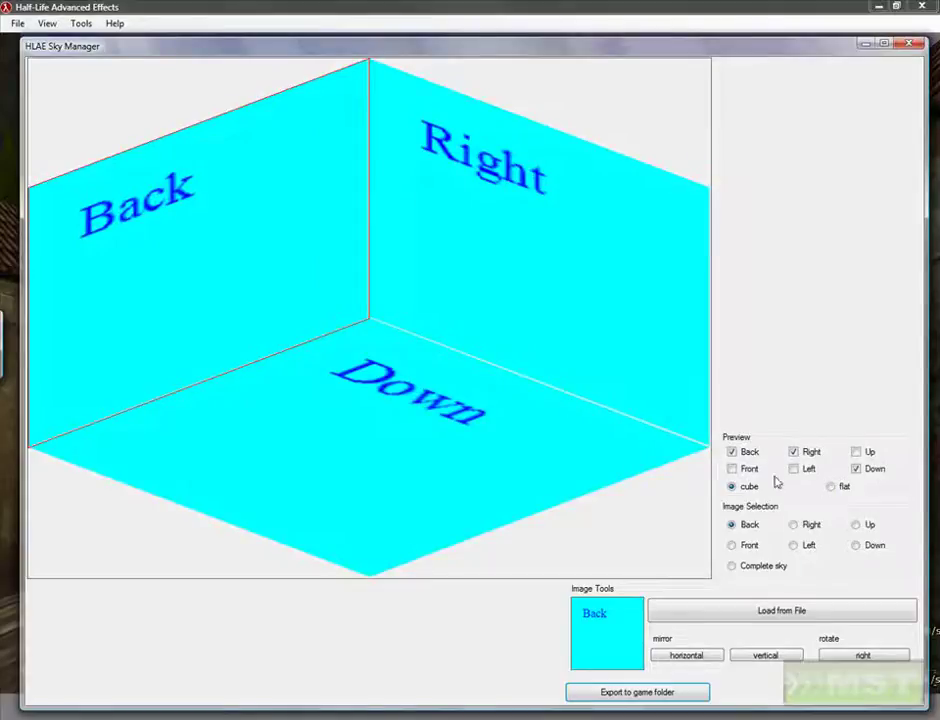
pyautogui.click(736, 452)
pyautogui.click(736, 452)
pyautogui.click(736, 452)
pyautogui.click(736, 452)
pyautogui.click(736, 452)
pyautogui.click(736, 452)
pyautogui.click(736, 452)
pyautogui.click(736, 452)
pyautogui.click(736, 452)
pyautogui.click(736, 452)
pyautogui.click(736, 452)
pyautogui.click(734, 469)
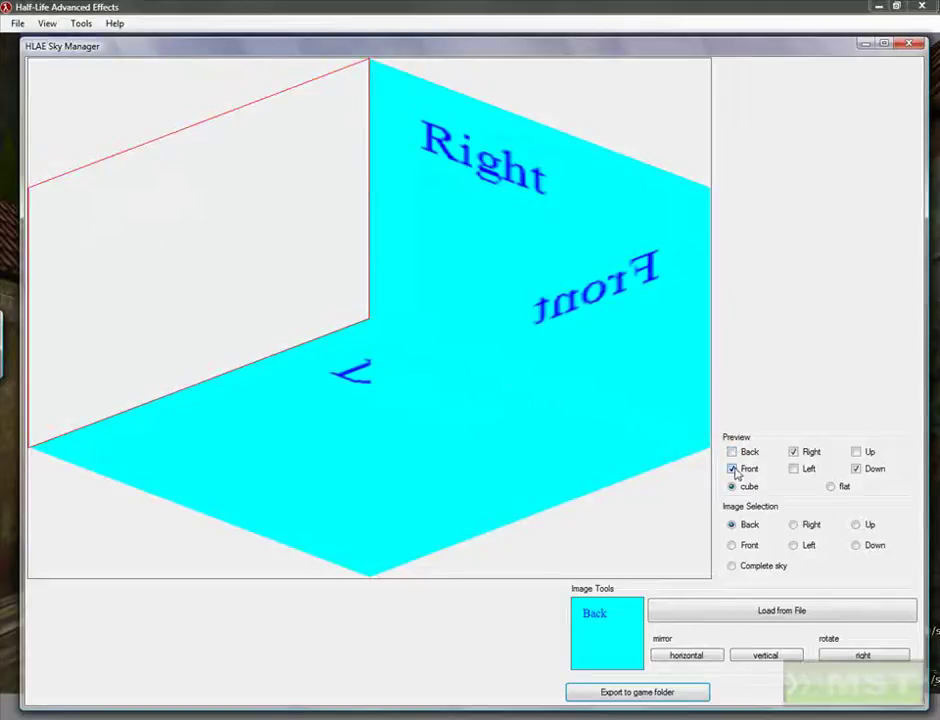
pyautogui.click(735, 471)
pyautogui.click(736, 472)
pyautogui.click(810, 470)
pyautogui.click(810, 471)
pyautogui.click(810, 470)
pyautogui.click(750, 453)
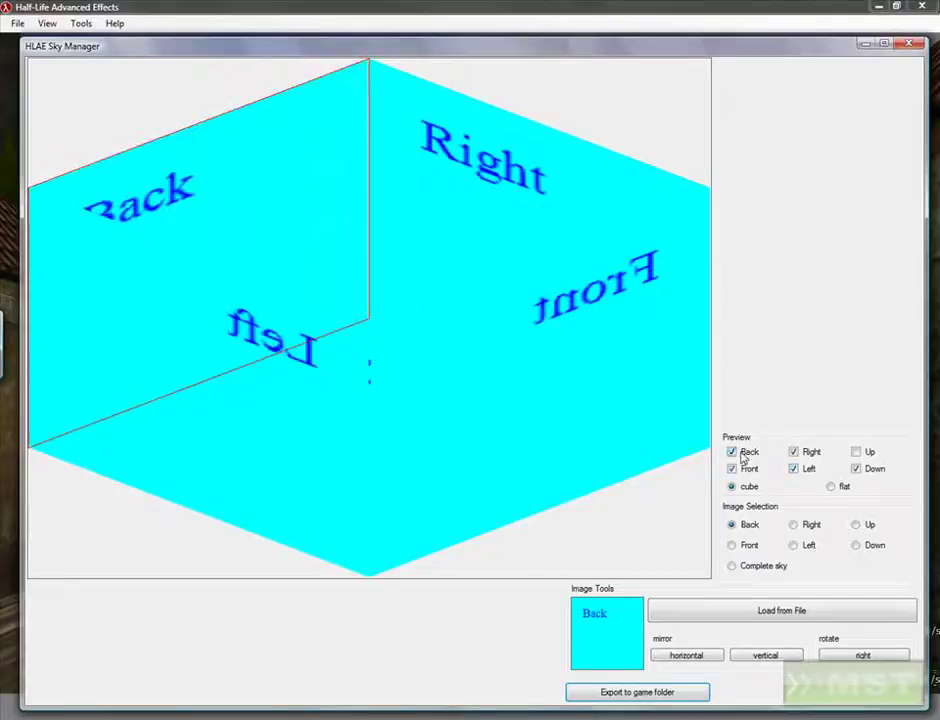
pyautogui.click(795, 470)
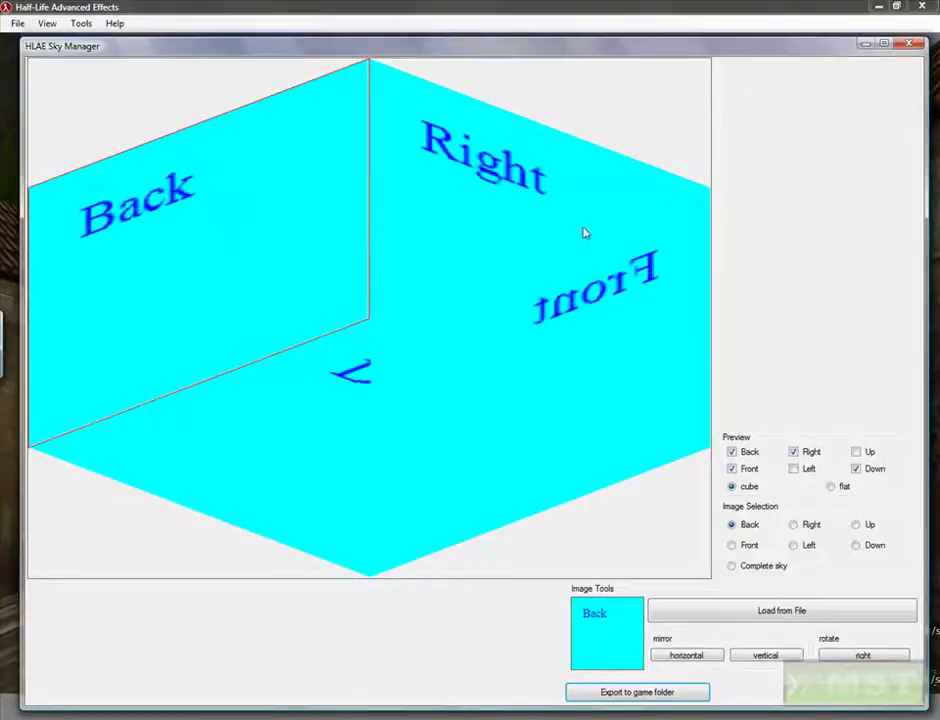
pyautogui.click(833, 487)
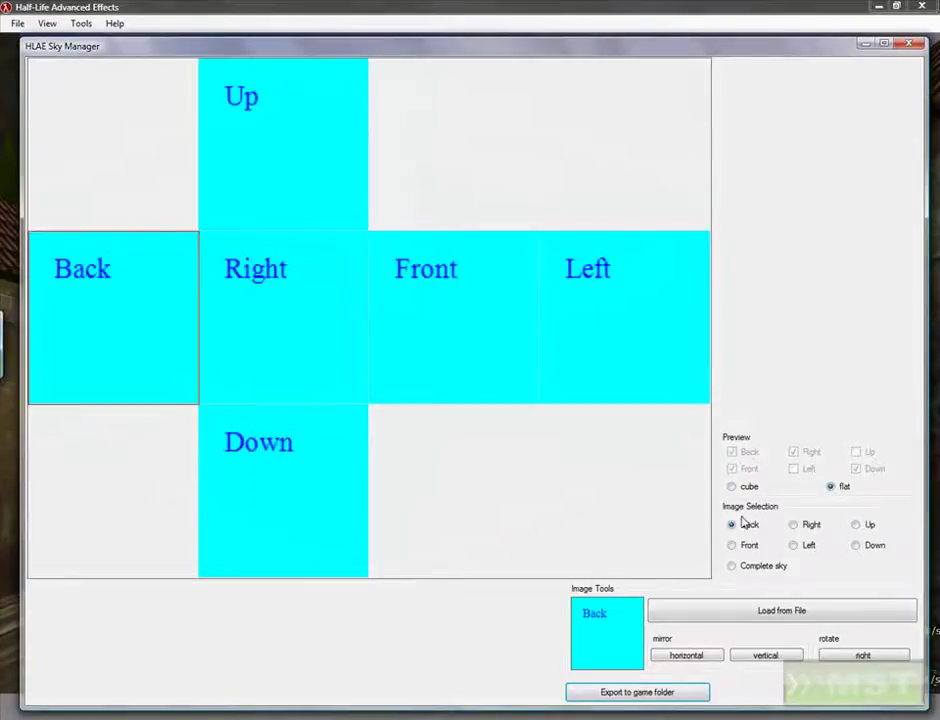
# Load the back image from the sky terragen 0.9 folder into the Back face.
pyautogui.click(757, 617)
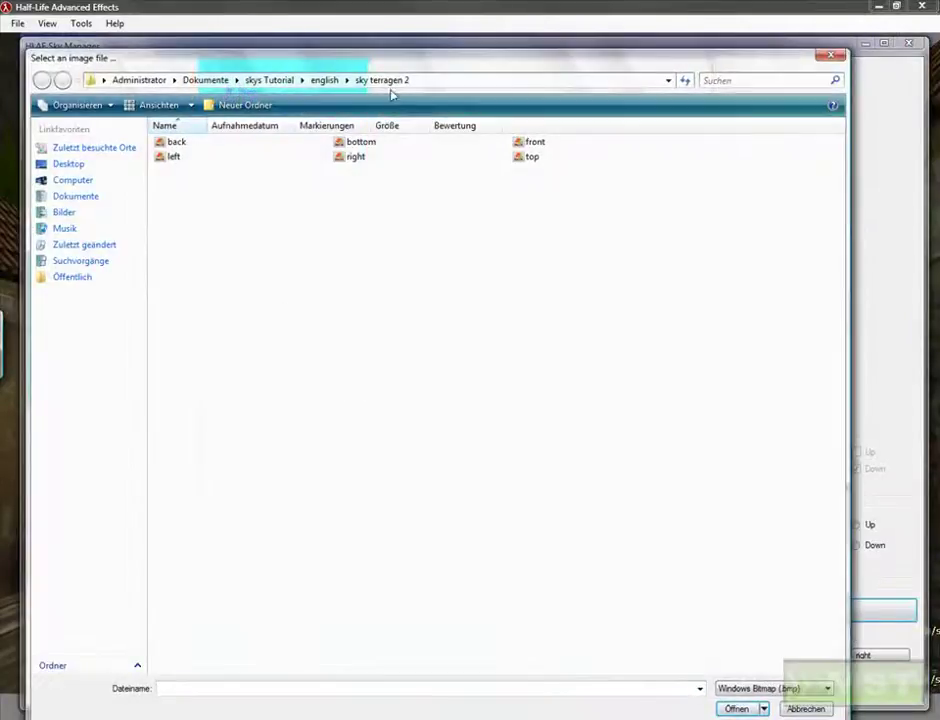
pyautogui.click(325, 80)
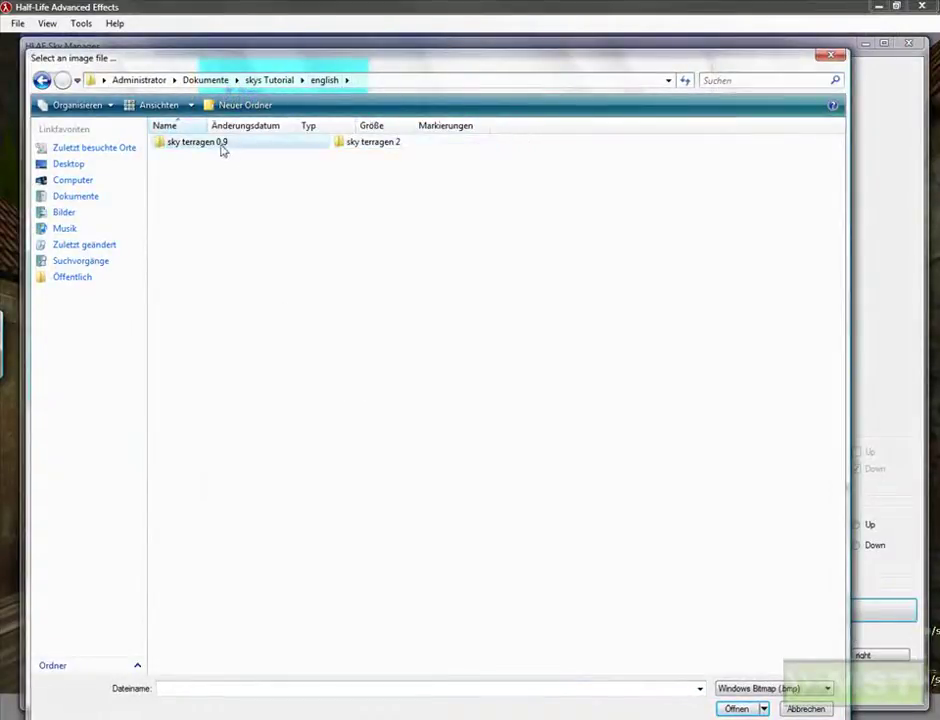
pyautogui.doubleClick(196, 147)
pyautogui.click(185, 147)
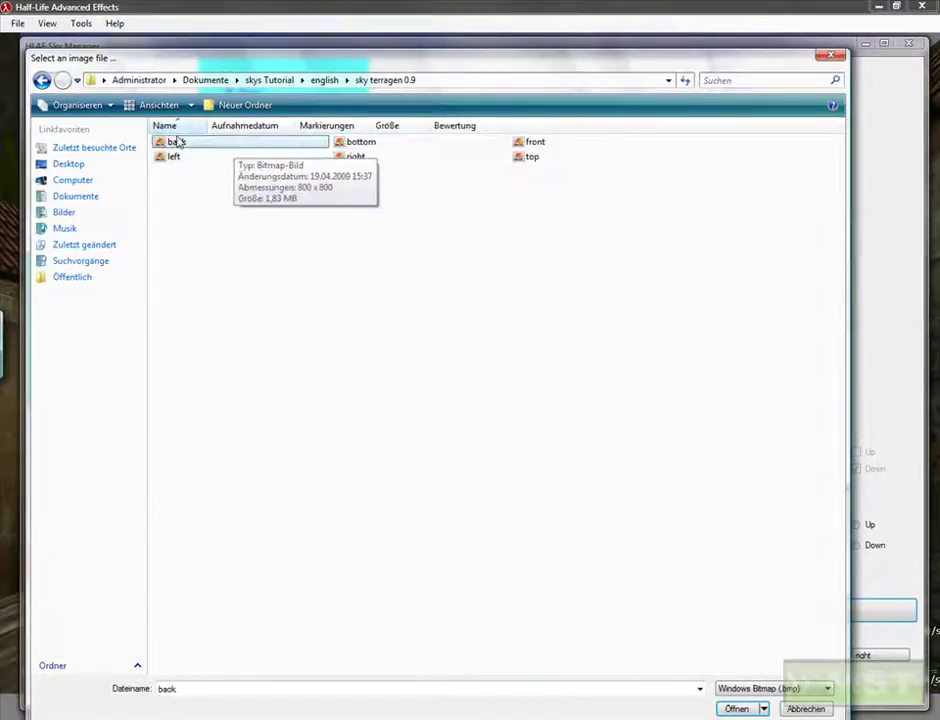
pyautogui.doubleClick(170, 142)
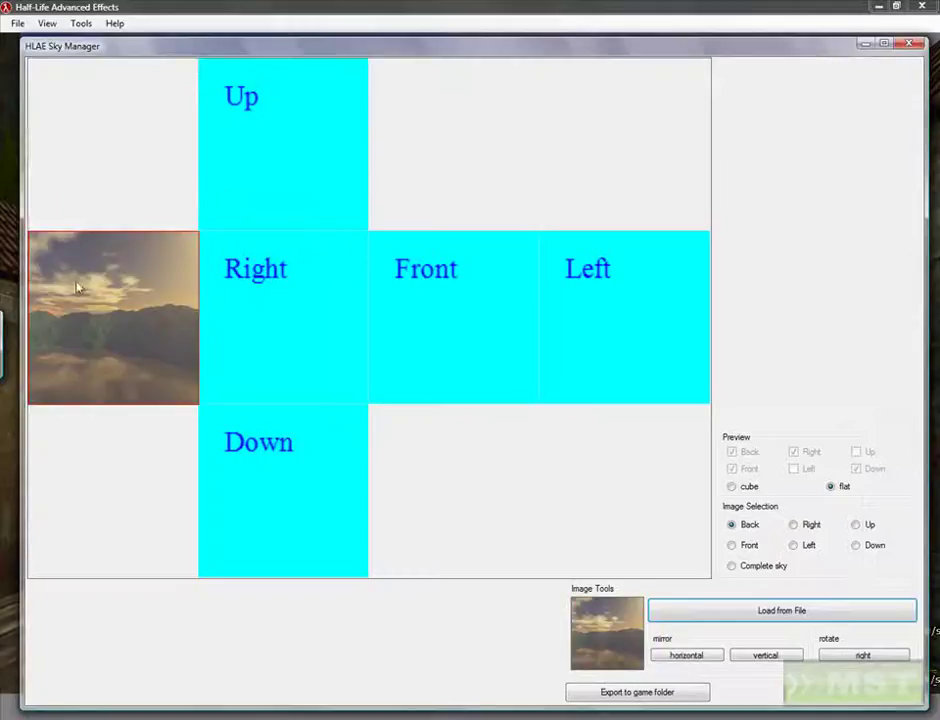
# Load the right and front images into the Right and Front faces.
pyautogui.click(795, 525)
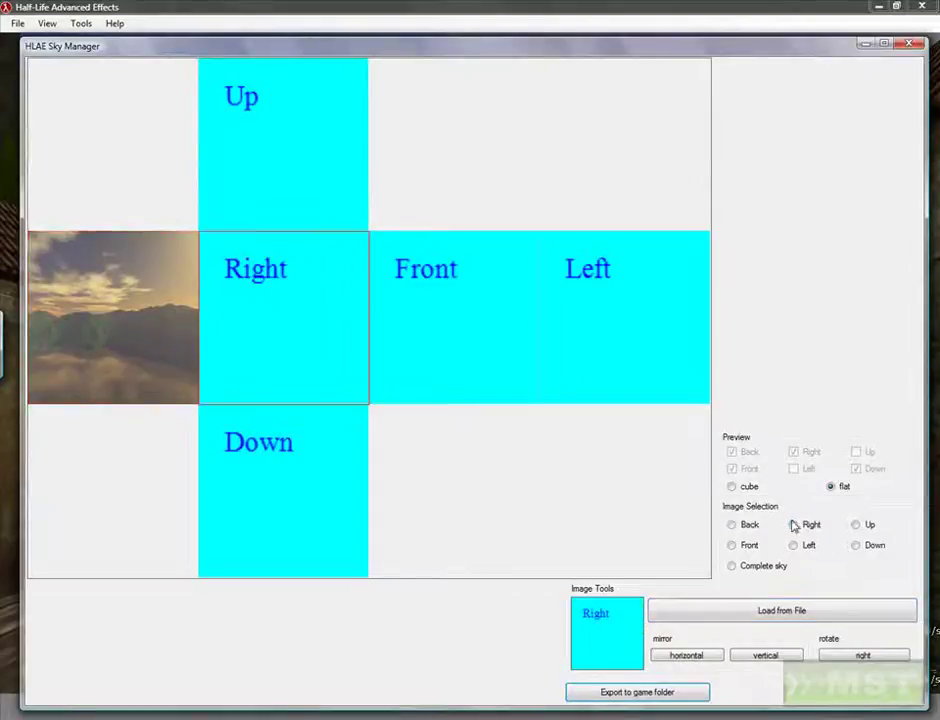
pyautogui.click(745, 610)
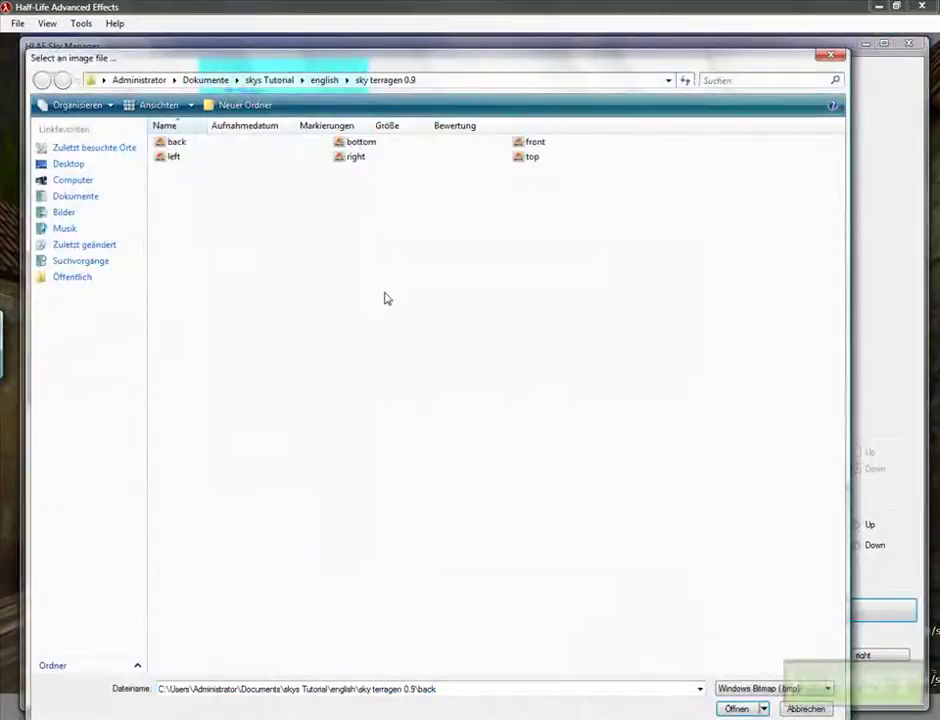
pyautogui.click(355, 156)
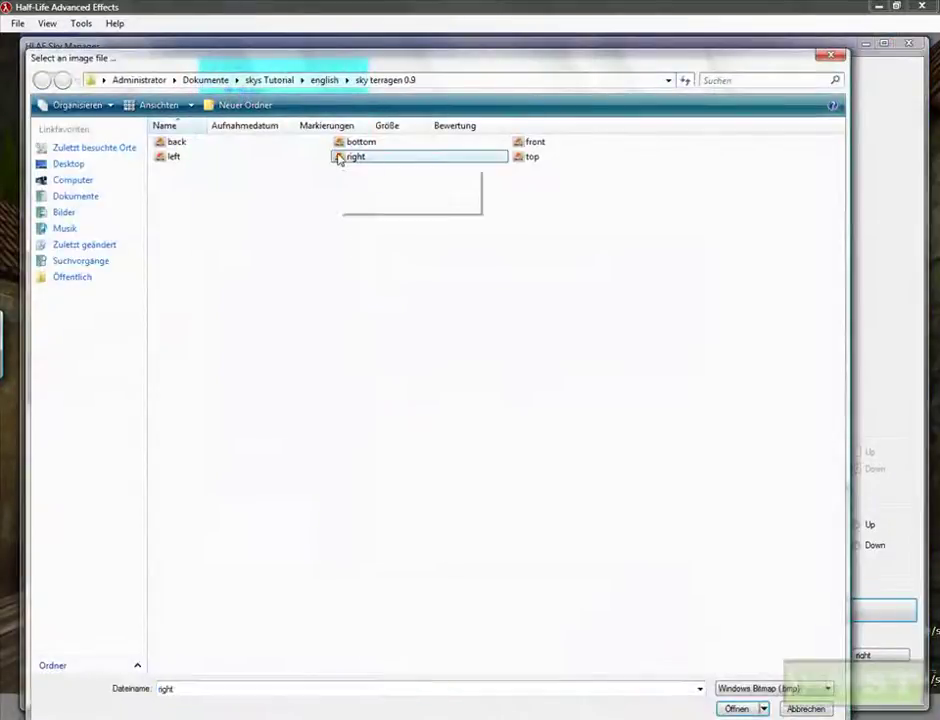
pyautogui.doubleClick(338, 156)
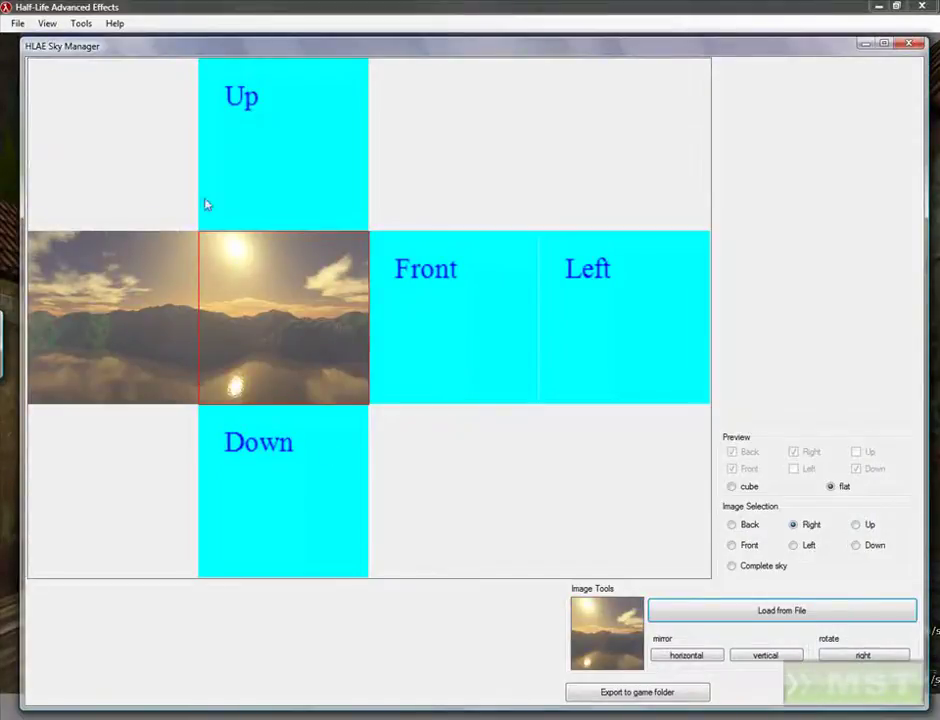
pyautogui.click(740, 547)
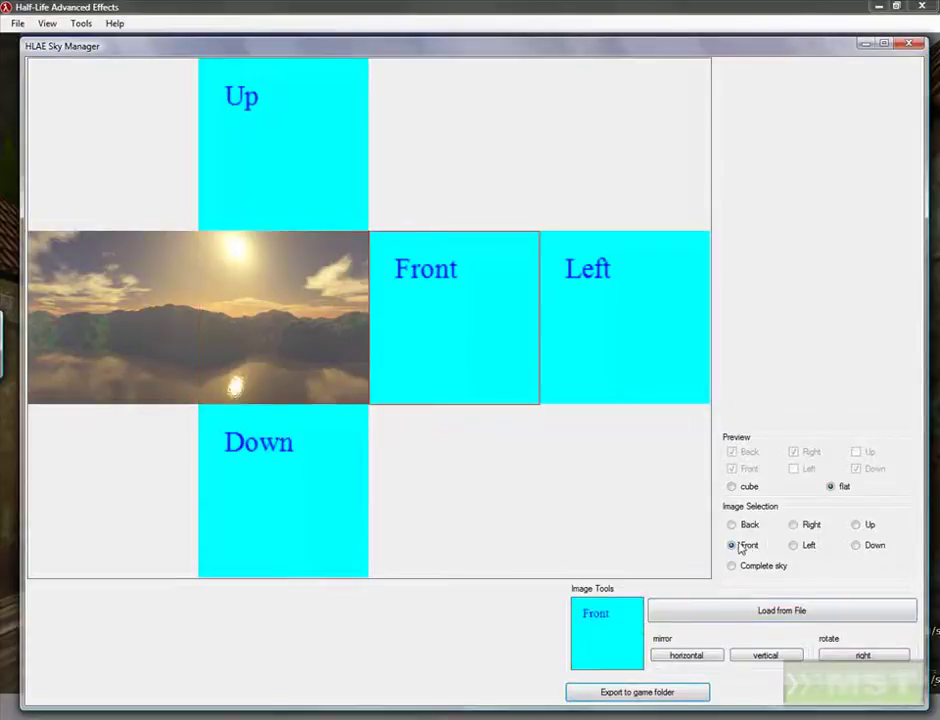
pyautogui.click(750, 614)
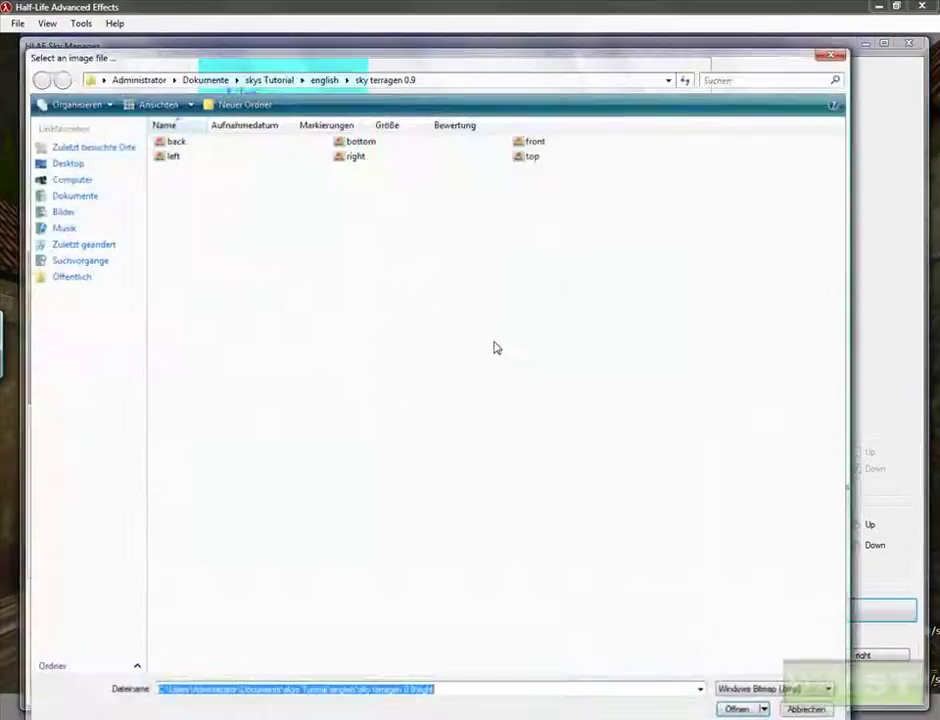
pyautogui.write('front')
pyautogui.press('Return')
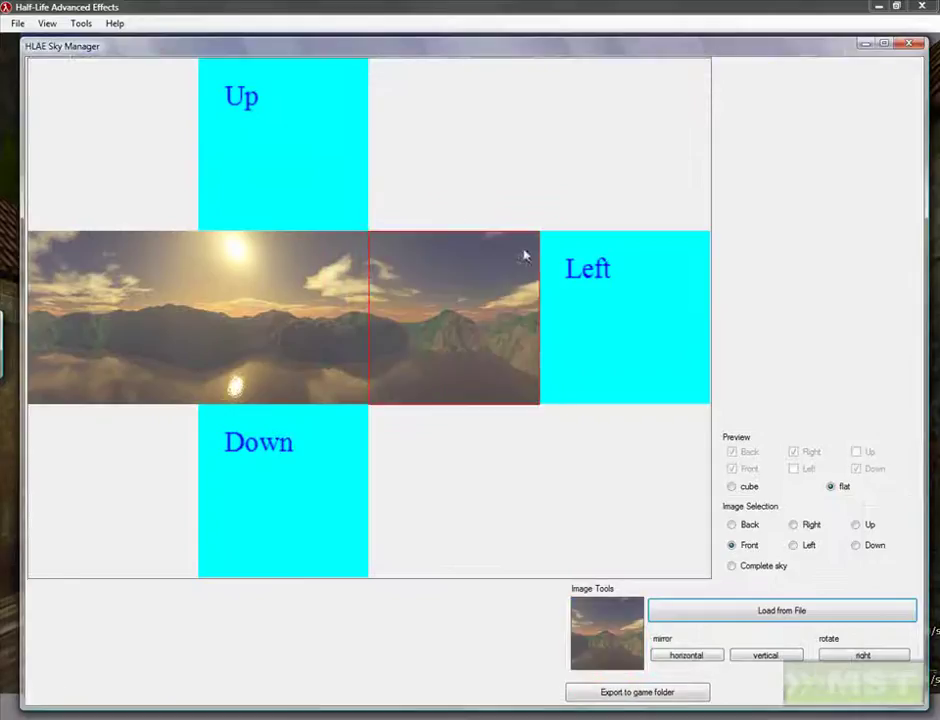
# Load the left image into the Left face.
pyautogui.click(808, 547)
pyautogui.click(780, 608)
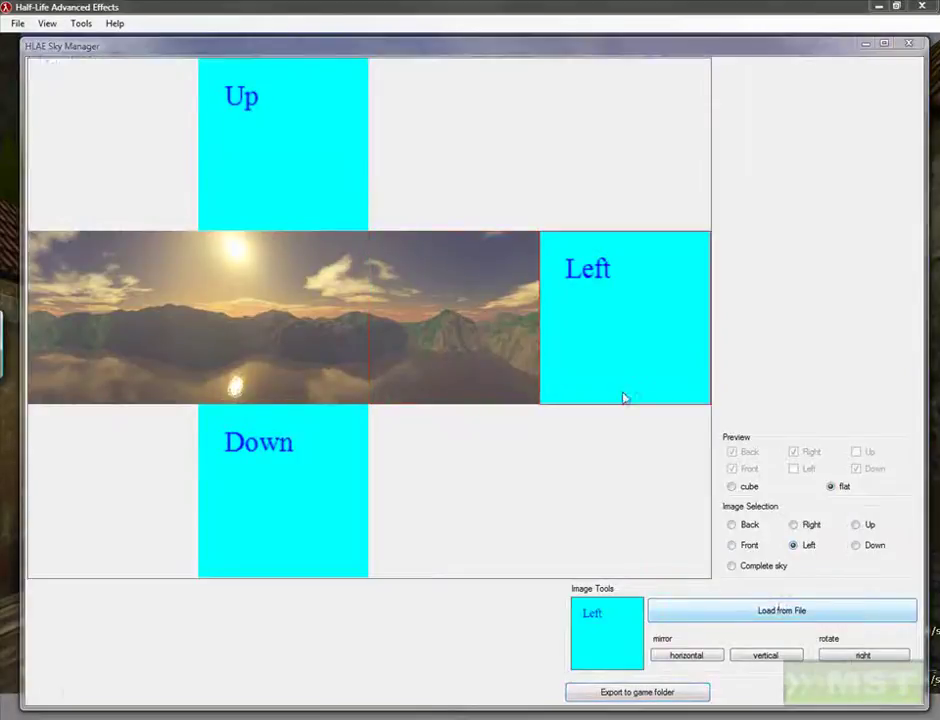
pyautogui.write('left')
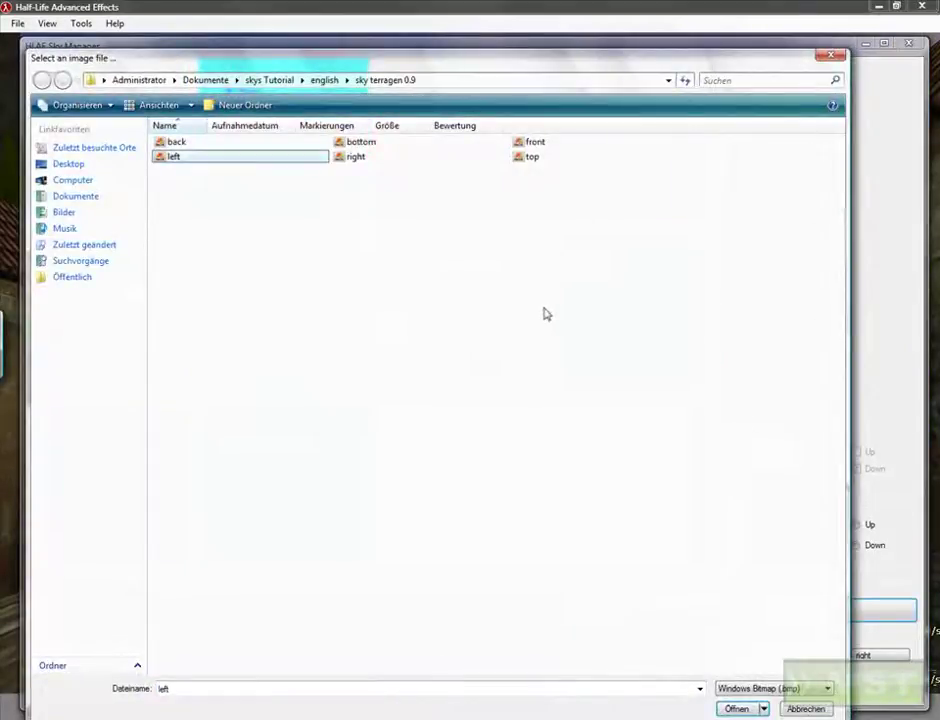
pyautogui.press('Return')
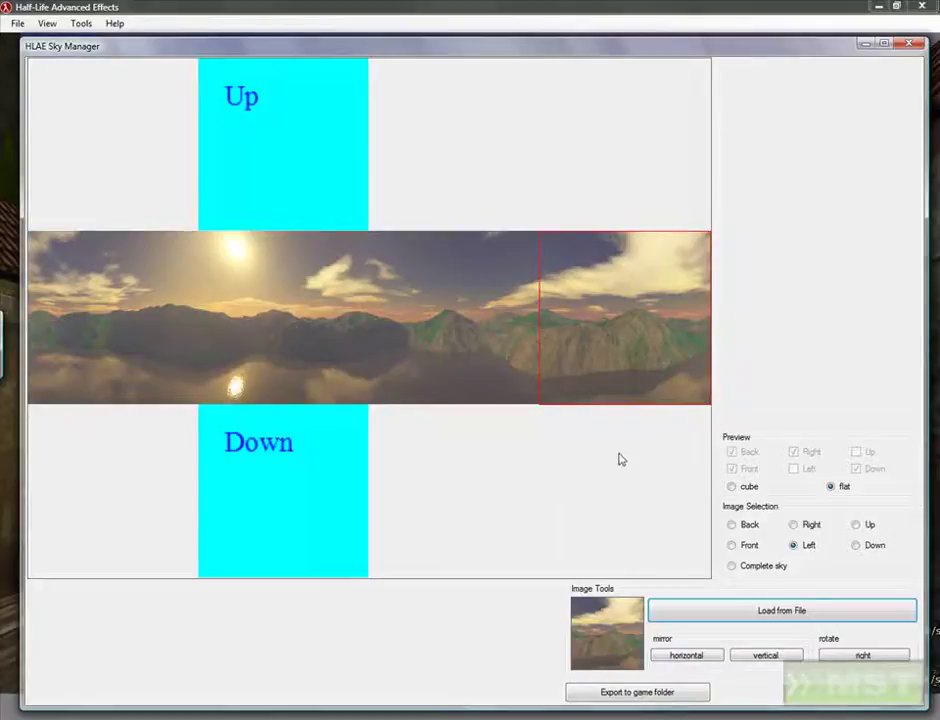
# Load the top image into the Up face and the bottom image into the Down face.
pyautogui.click(866, 527)
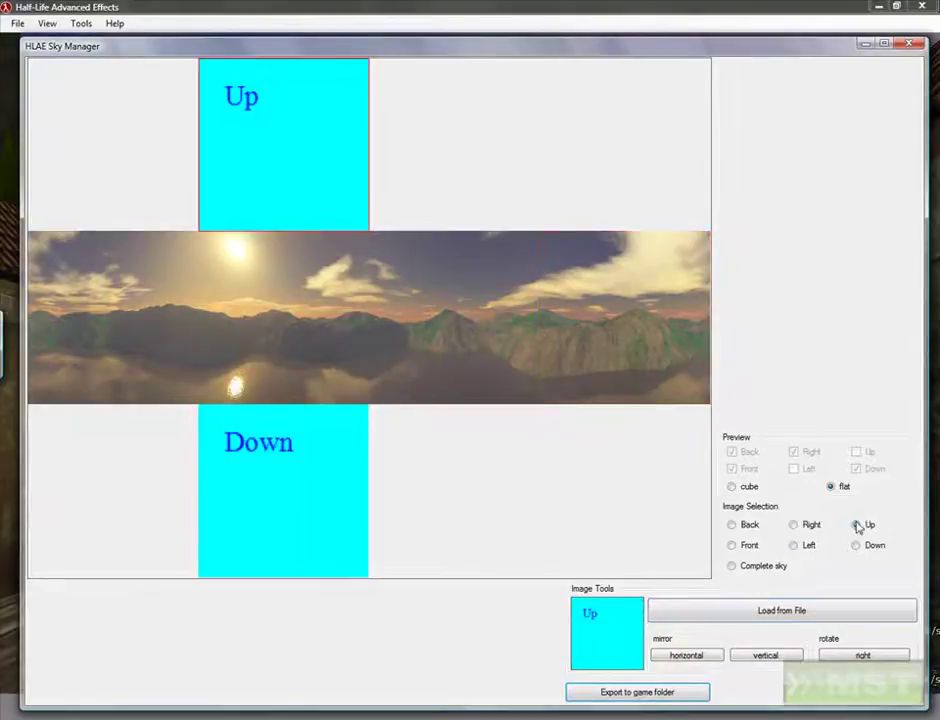
pyautogui.click(724, 615)
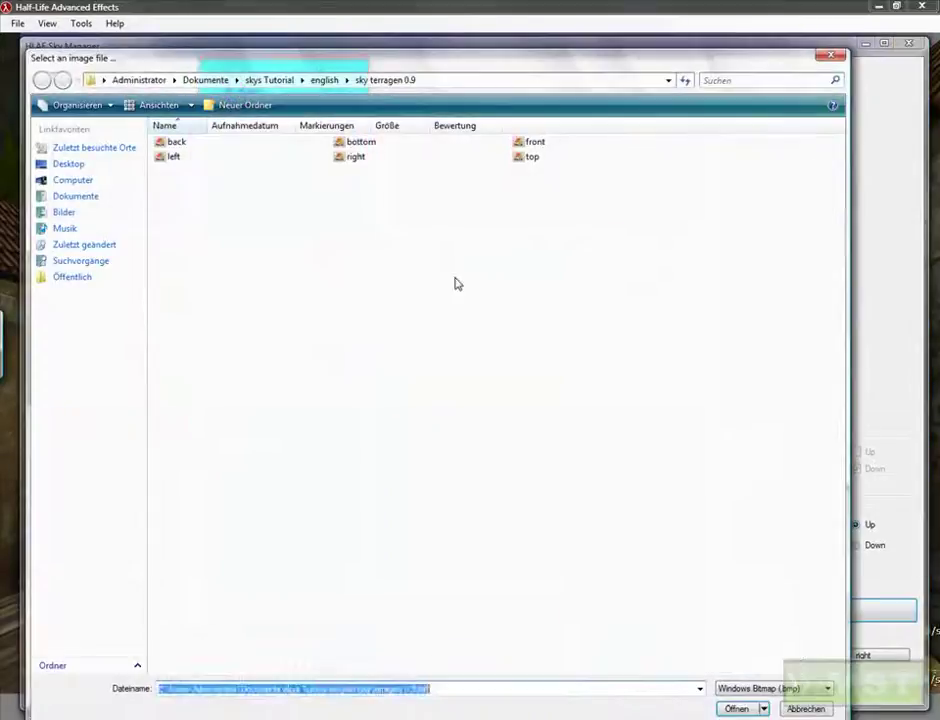
pyautogui.doubleClick(519, 162)
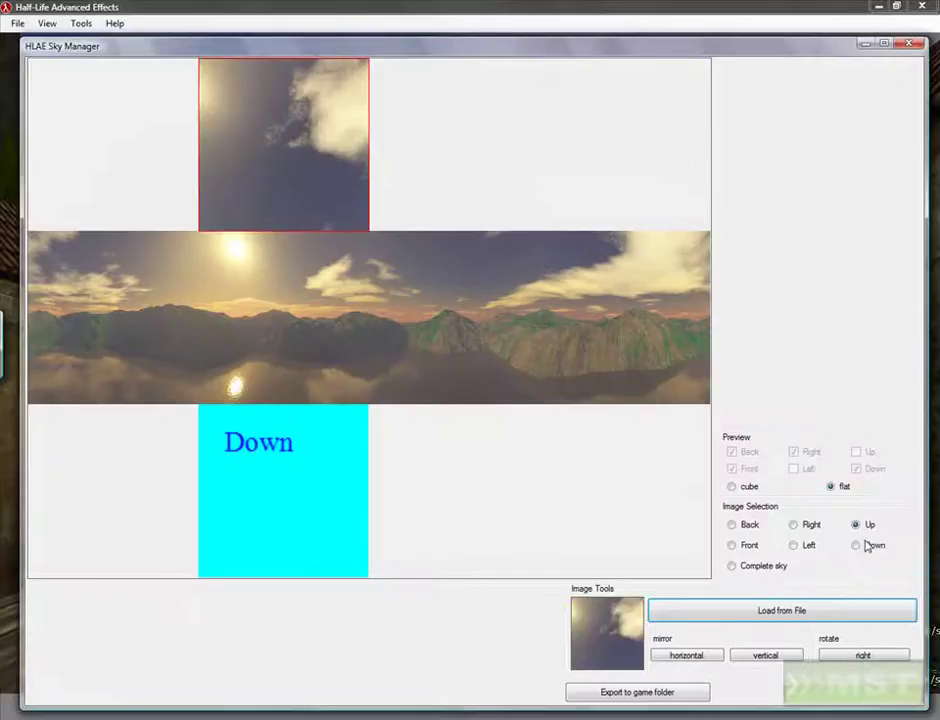
pyautogui.click(866, 547)
pyautogui.click(825, 611)
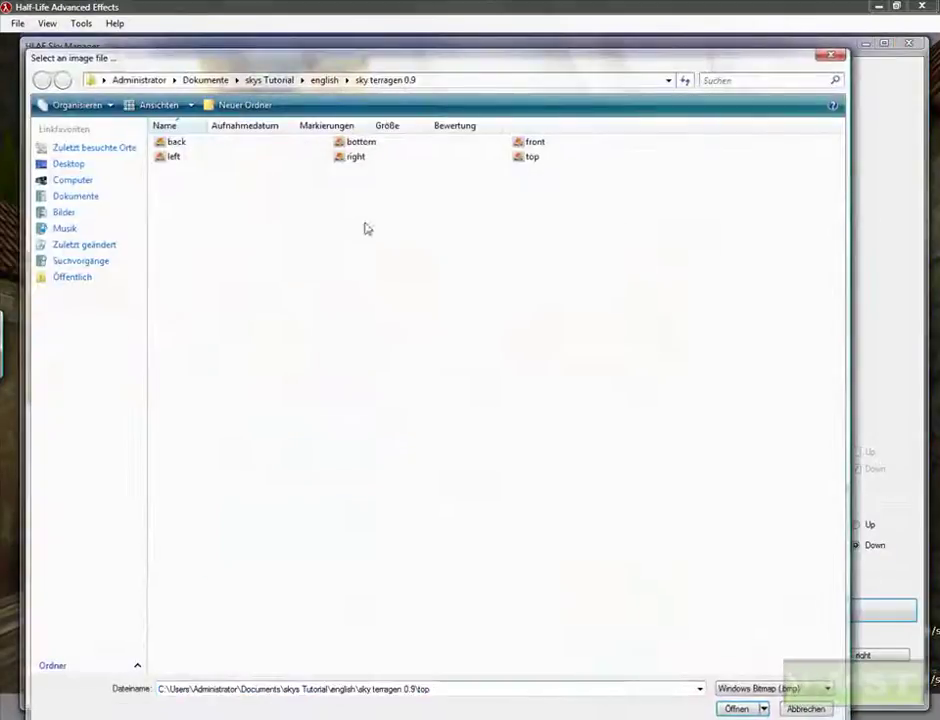
pyautogui.doubleClick(360, 142)
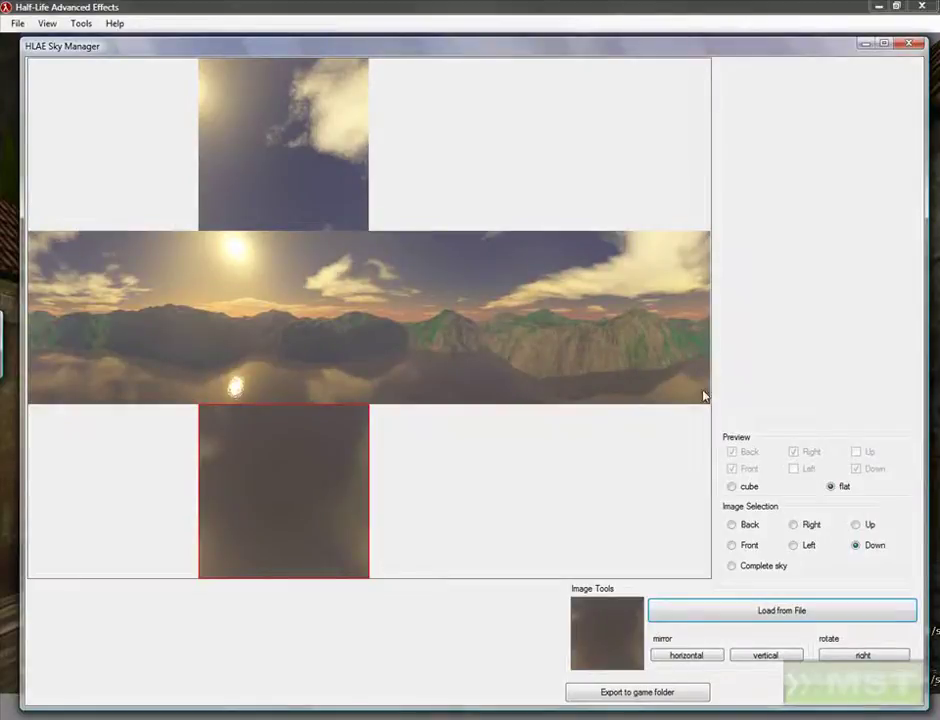
# Select the Up face and test mirroring and flipping it to check orientation.
pyautogui.click(866, 525)
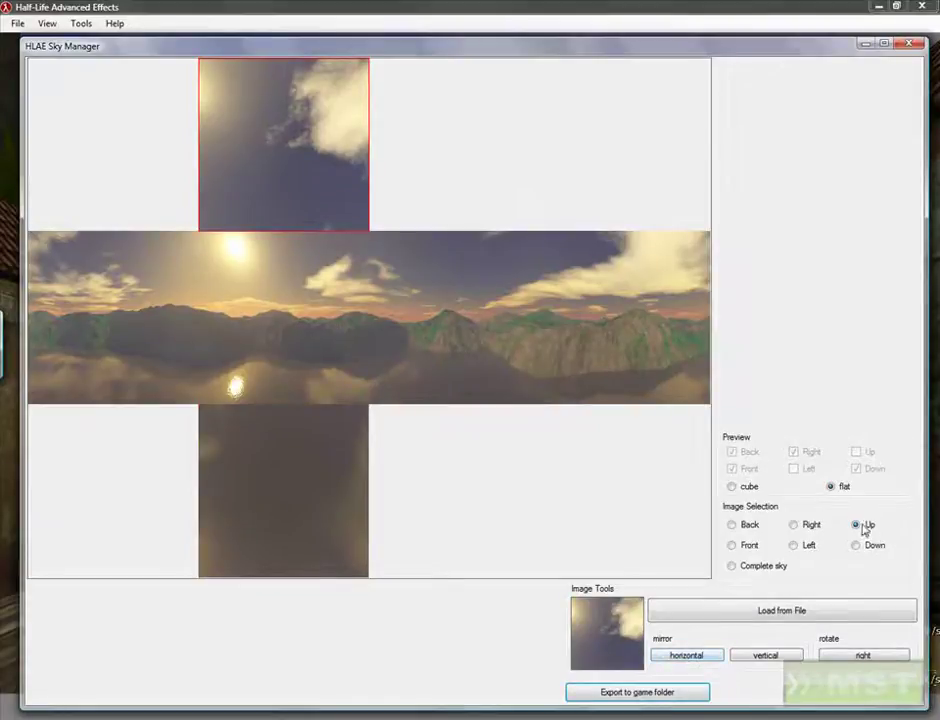
pyautogui.click(686, 656)
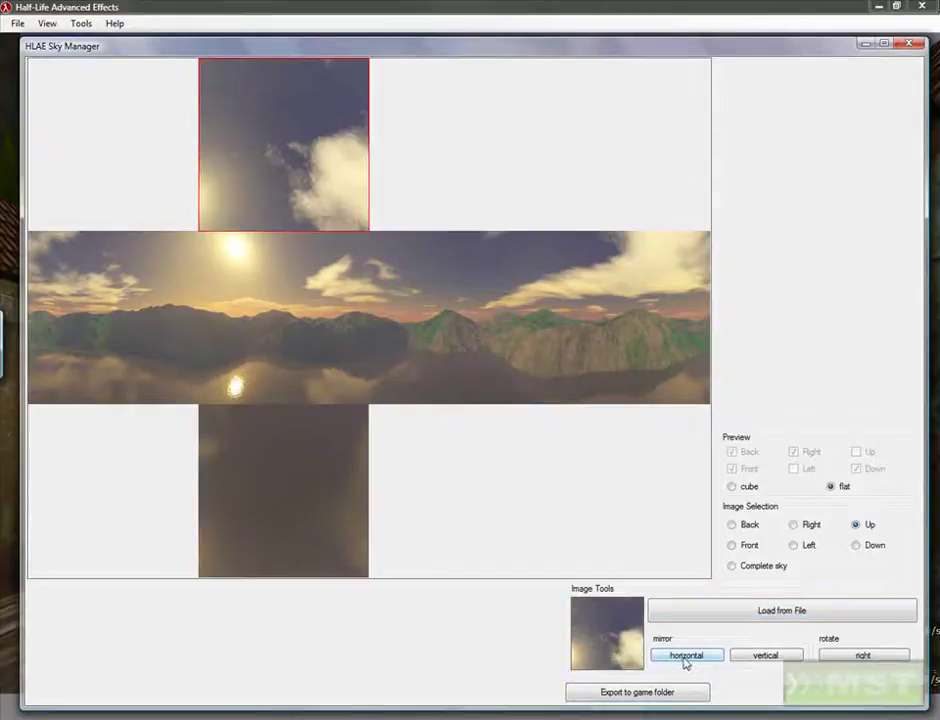
pyautogui.click(686, 657)
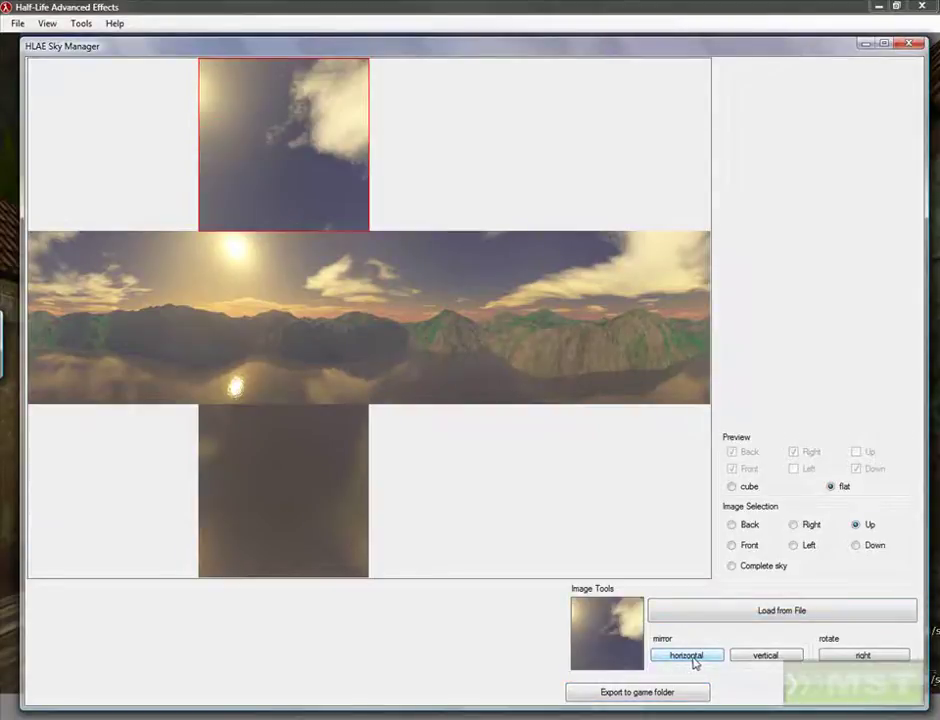
pyautogui.click(766, 655)
pyautogui.click(766, 655)
pyautogui.click(766, 655)
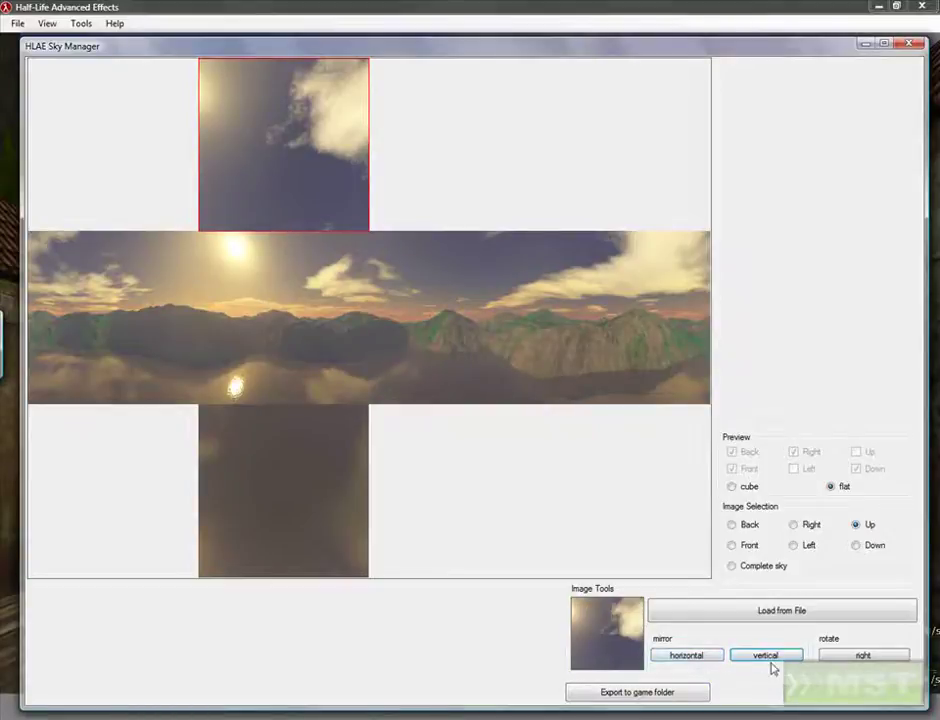
# Rotate the Up image three quarter turns clockwise and the Down image one quarter turn.
pyautogui.click(864, 656)
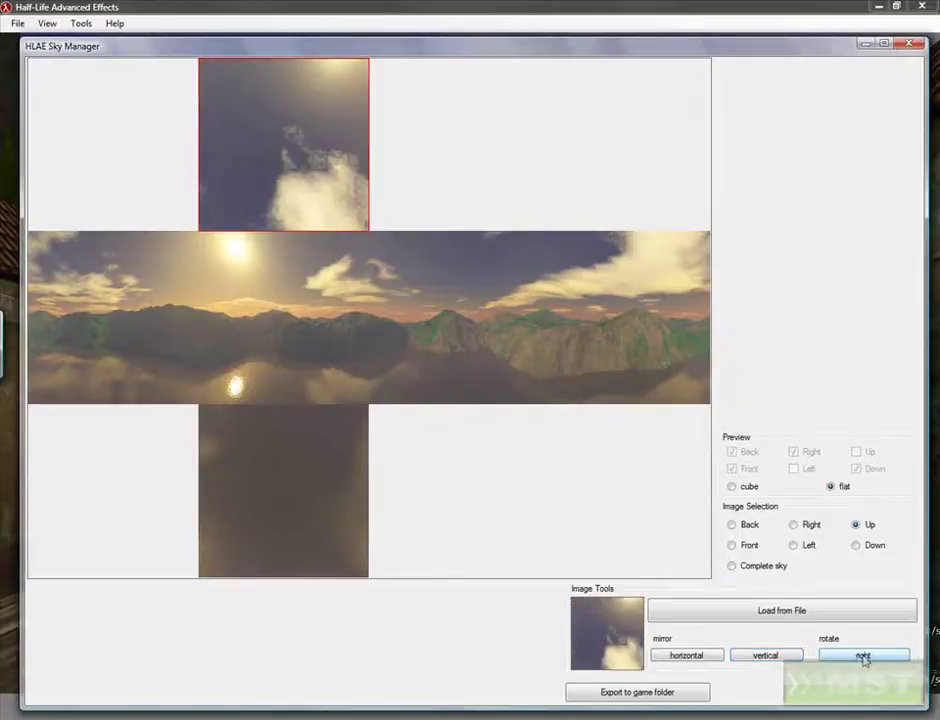
pyautogui.click(864, 656)
pyautogui.click(864, 656)
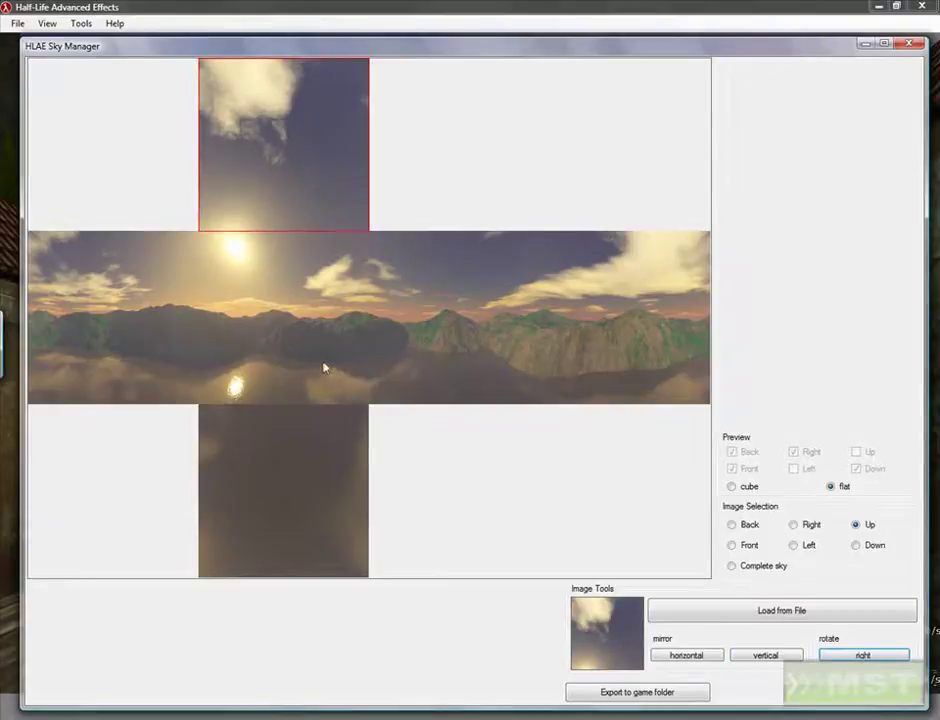
pyautogui.click(880, 548)
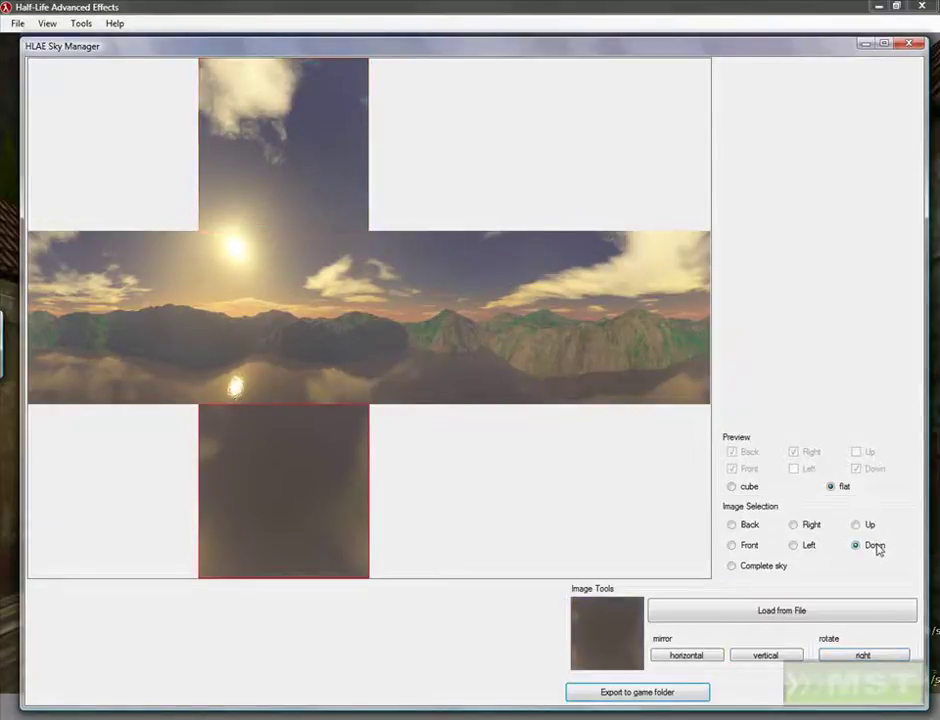
pyautogui.click(843, 658)
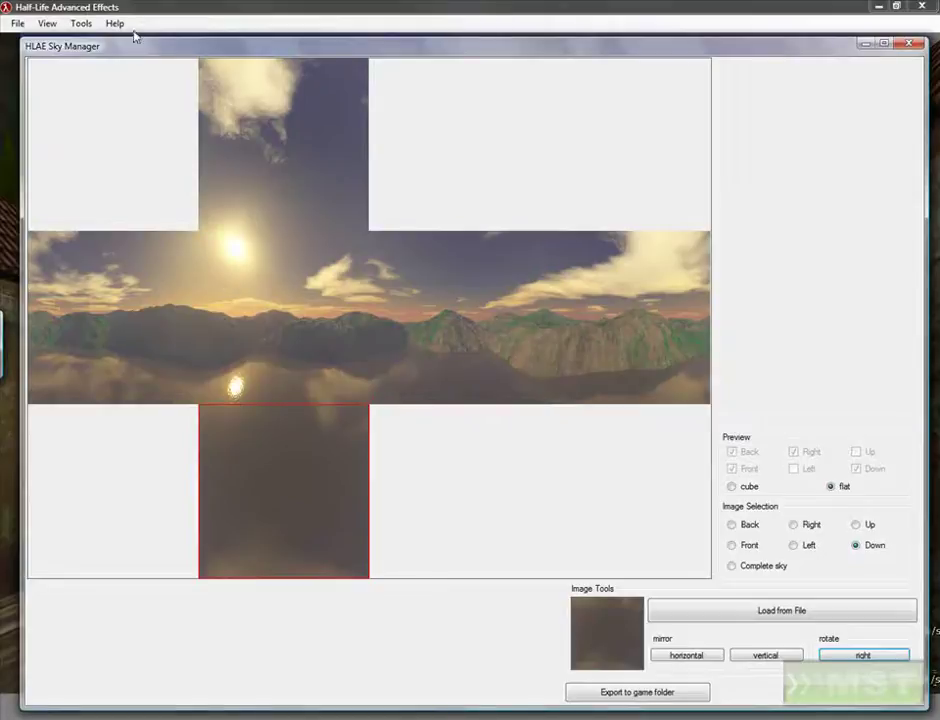
# Preview the sky as a 3D cube, check the Up and Left faces, and select Complete sky.
pyautogui.moveTo(118, 54); pyautogui.dragTo(112, 38)
pyautogui.click(724, 471)
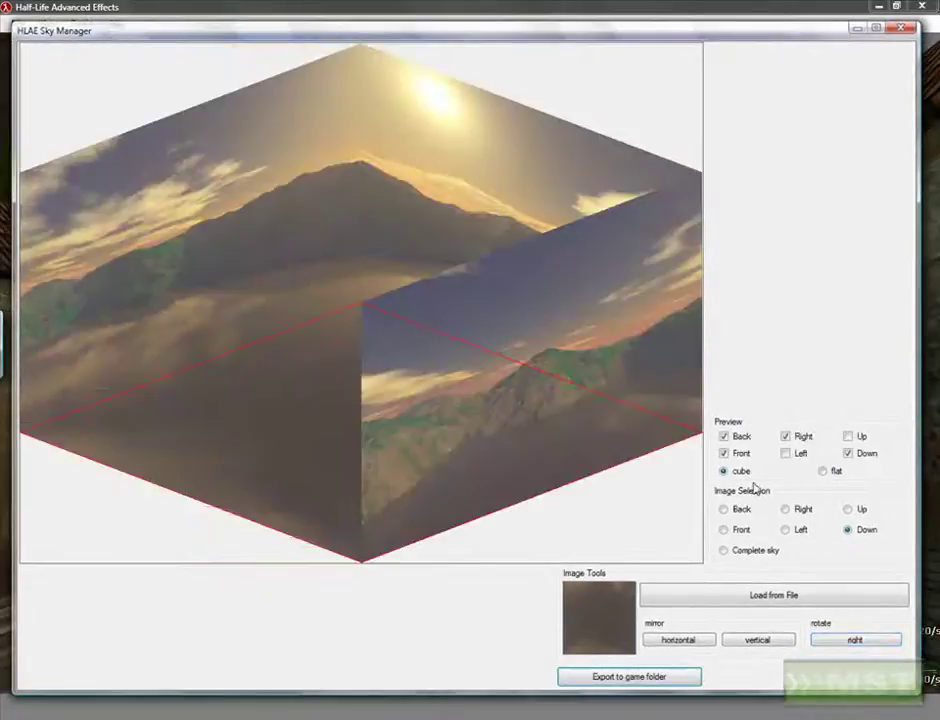
pyautogui.click(862, 438)
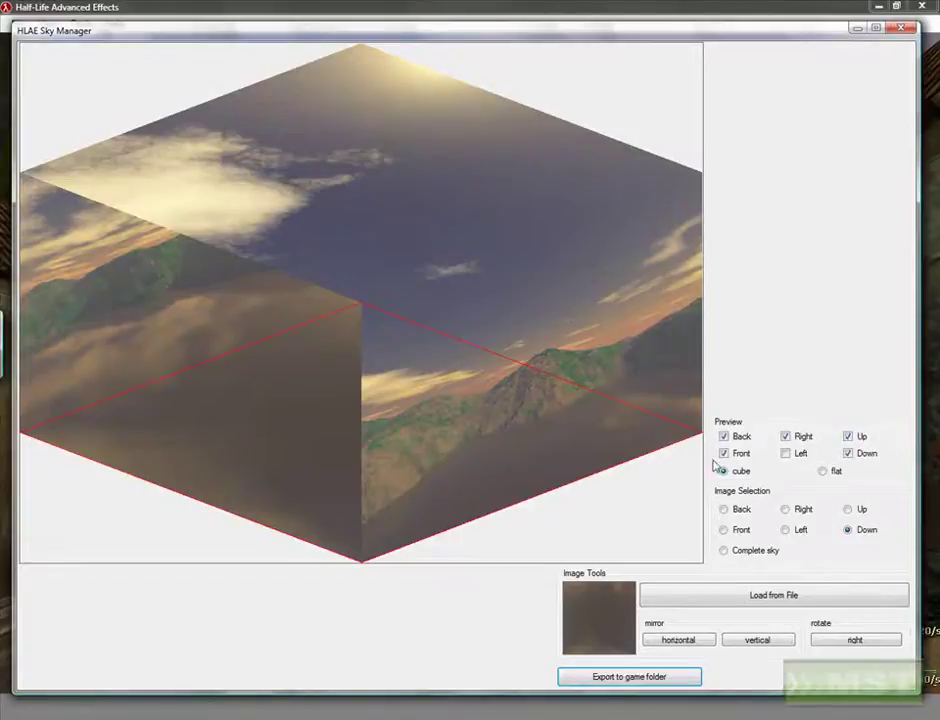
pyautogui.click(786, 455)
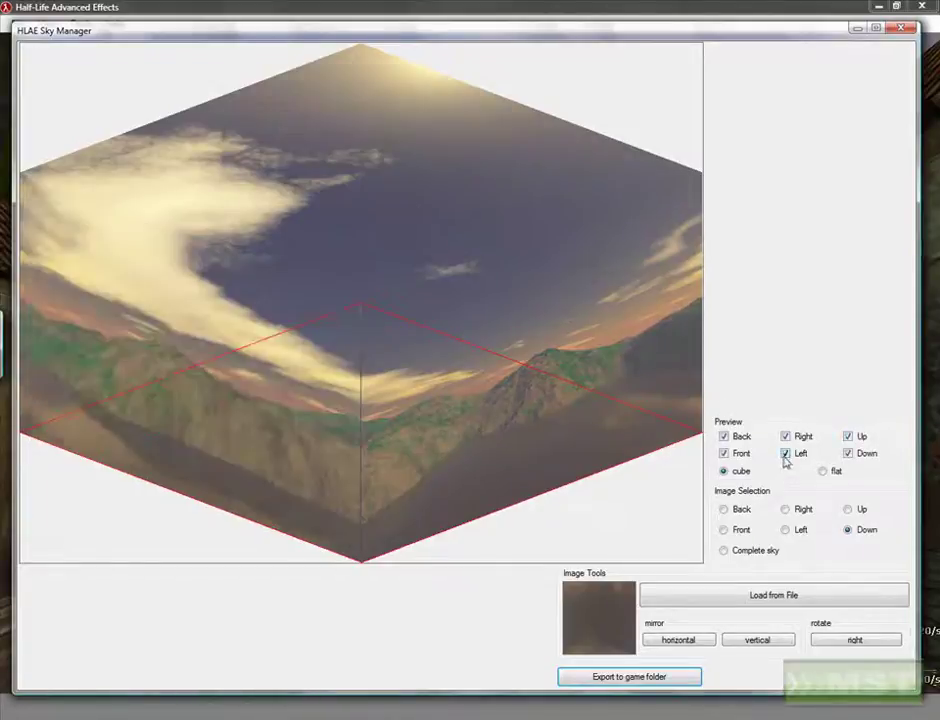
pyautogui.click(723, 552)
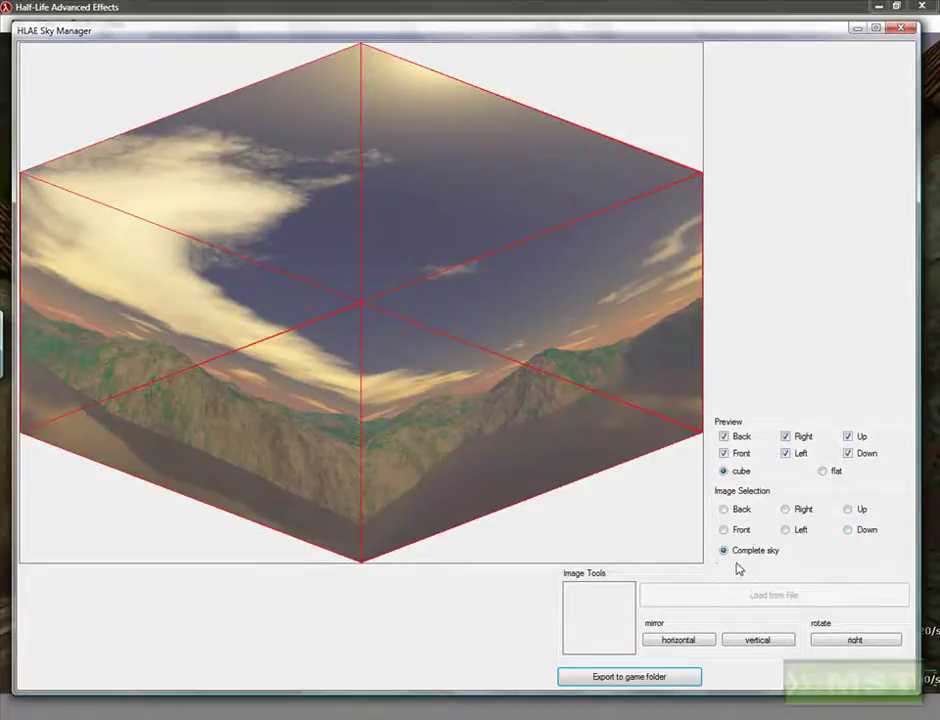
# Test mirroring and flipping the whole sky, then rotate it five quarter turns until the sun shows.
pyautogui.click(675, 645)
pyautogui.click(675, 645)
pyautogui.click(752, 642)
pyautogui.click(752, 641)
pyautogui.click(752, 641)
pyautogui.click(752, 641)
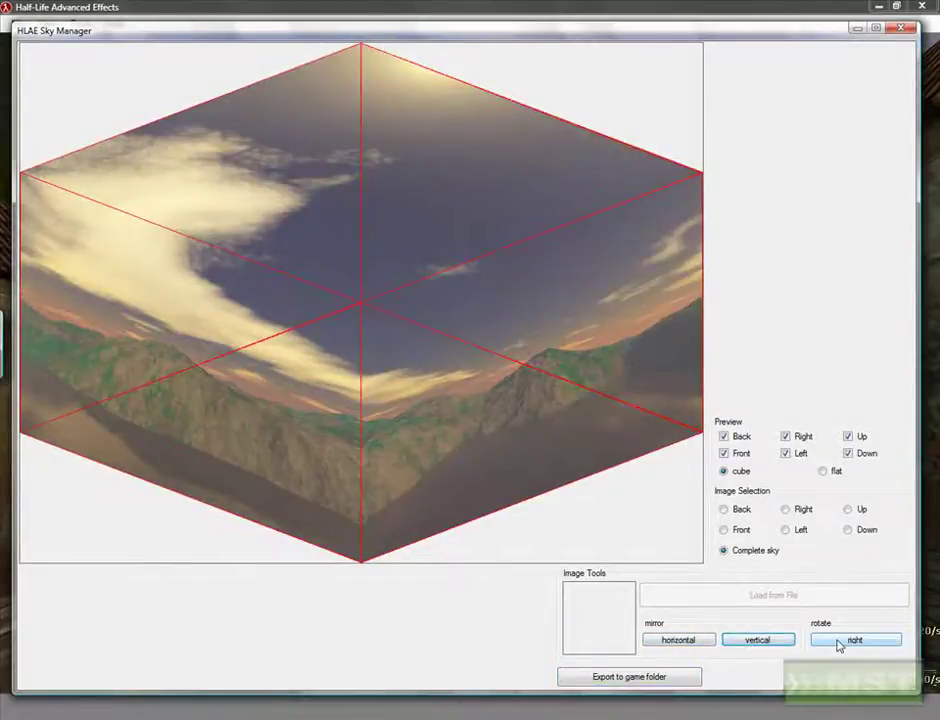
pyautogui.click(838, 642)
pyautogui.click(838, 642)
pyautogui.click(838, 642)
pyautogui.click(838, 642)
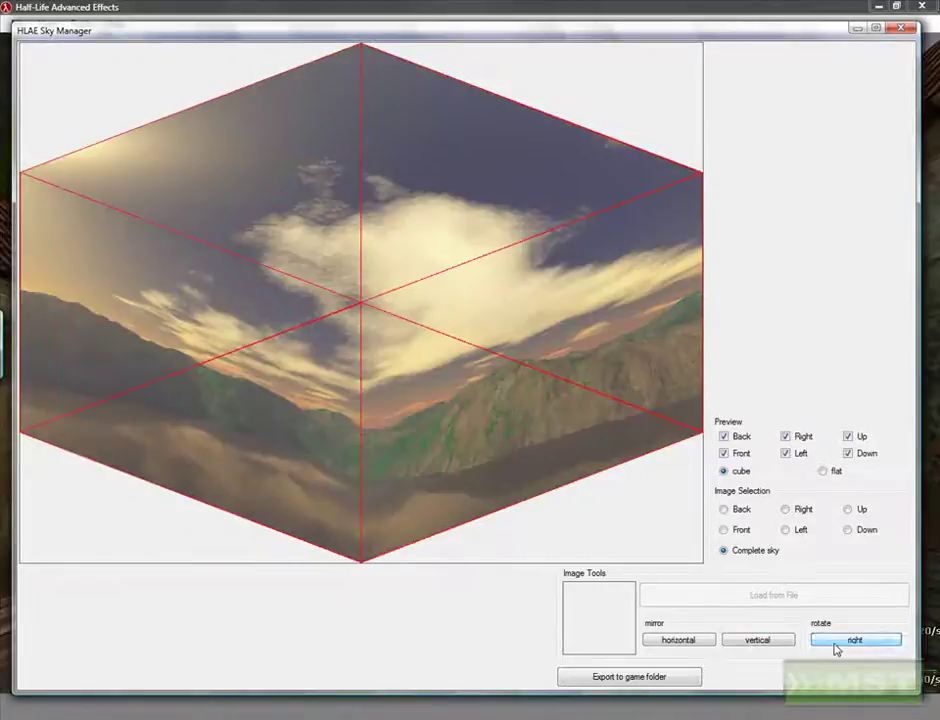
pyautogui.click(838, 642)
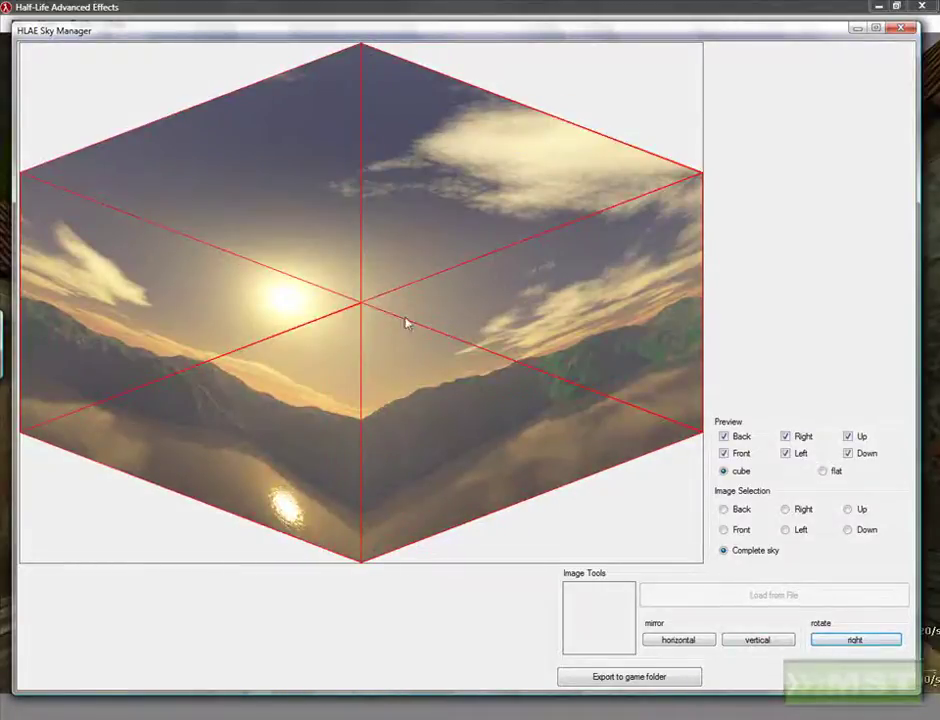
# Export the sky to the counter-strike game folder.
pyautogui.click(638, 678)
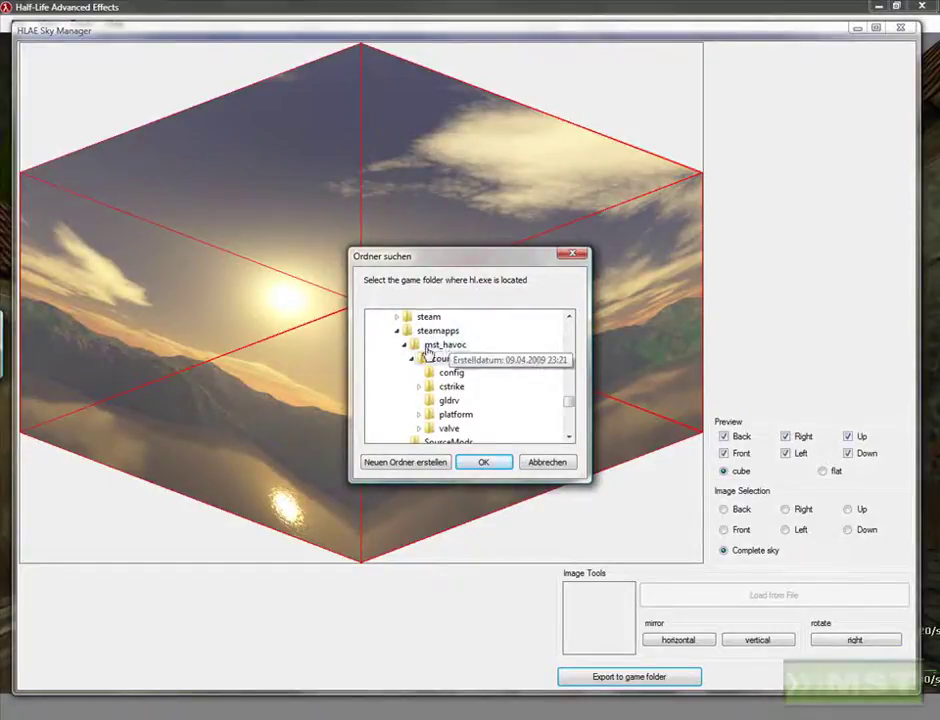
pyautogui.click(480, 463)
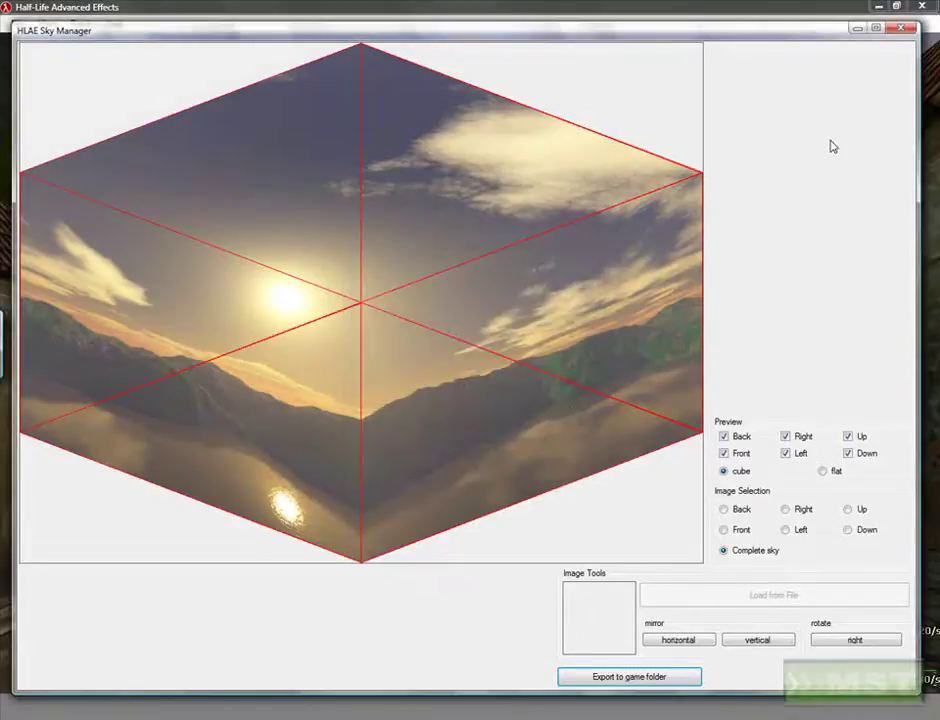
# Back in the game, run mirv_fx_skyhd 1 in the console to load the sky, then pause.
pyautogui.click(858, 30)
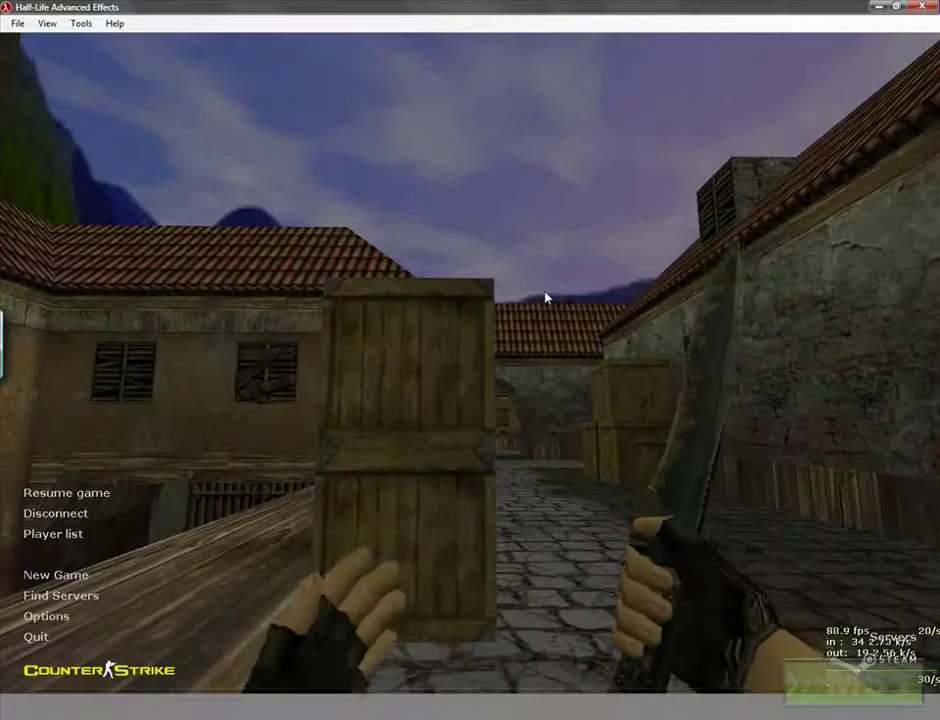
pyautogui.press('`')
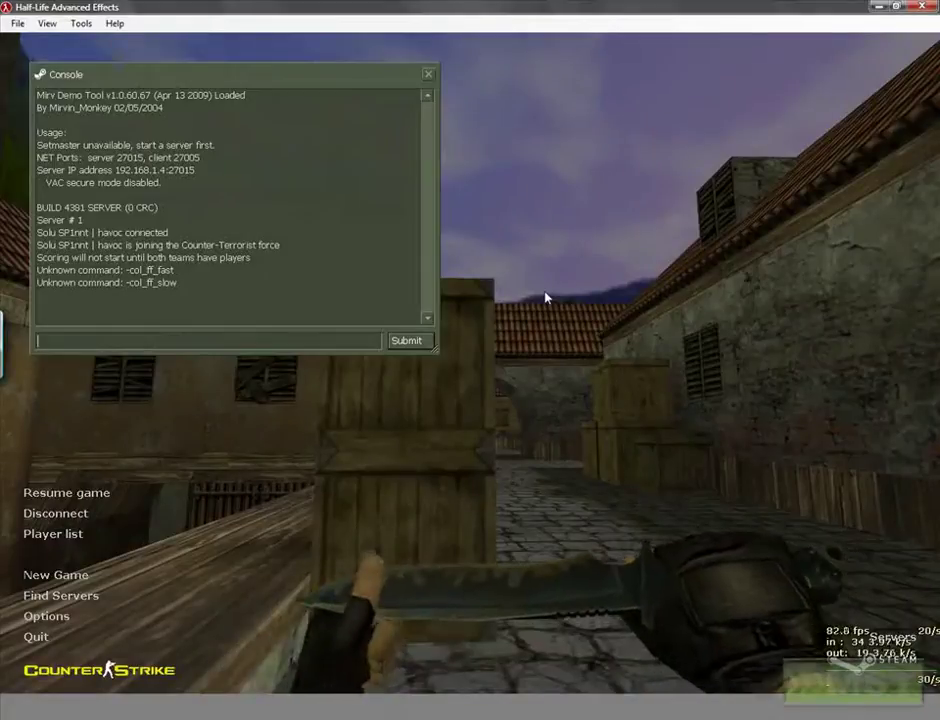
pyautogui.write('mirv_')
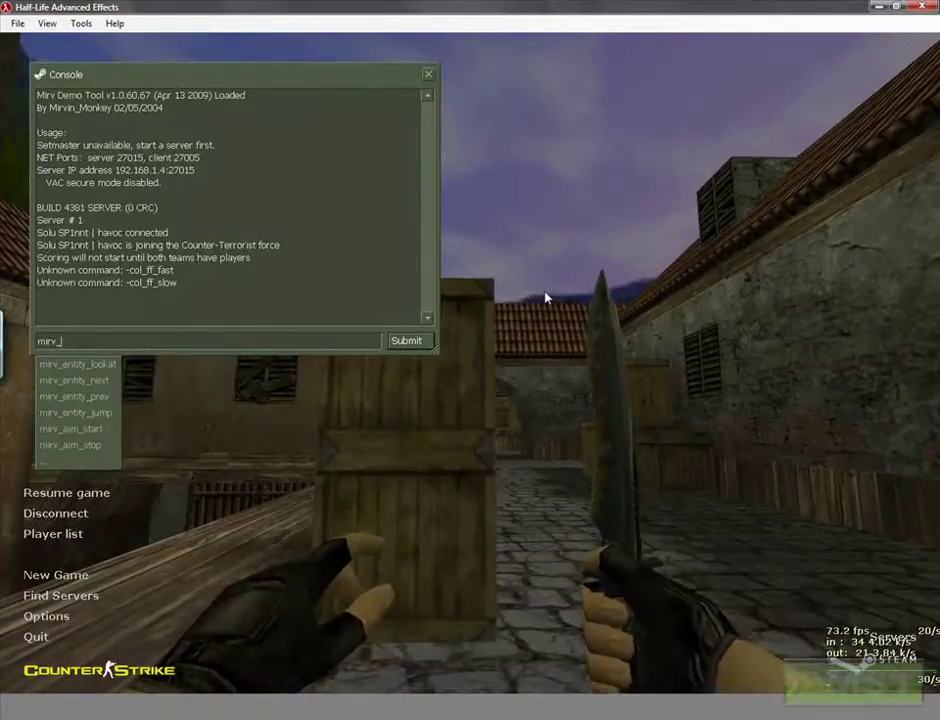
pyautogui.write('fx_skyhd ')
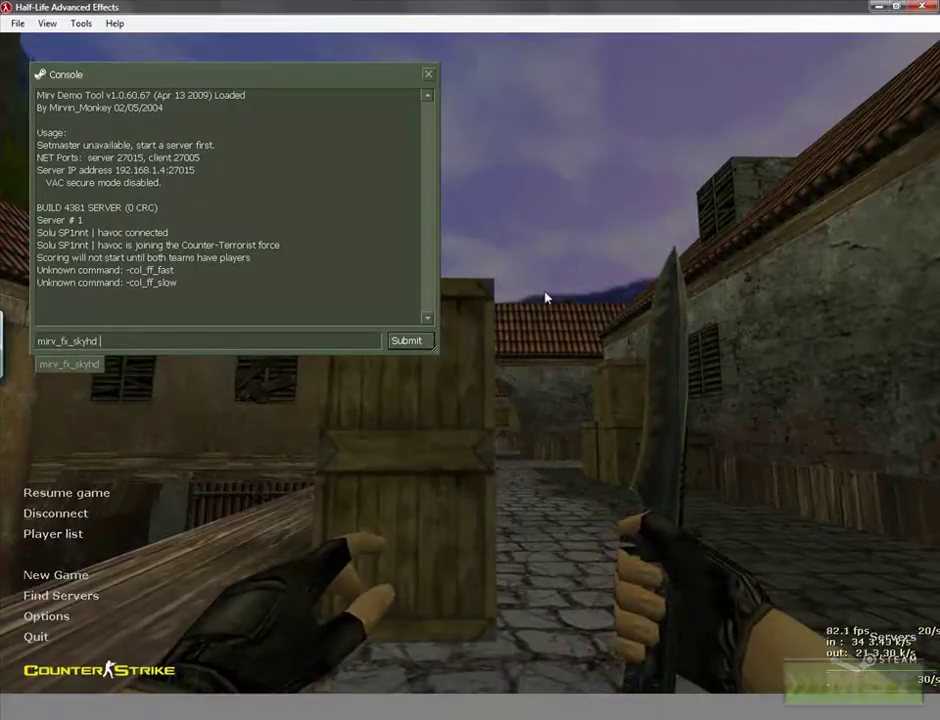
pyautogui.write('1')
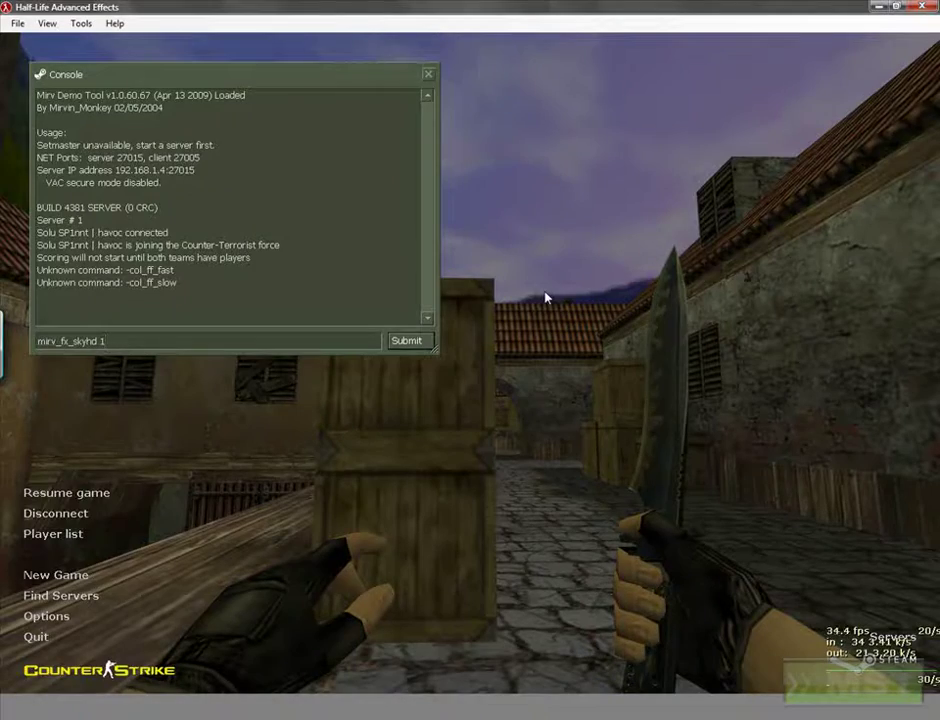
pyautogui.press('Return')
pyautogui.press('Escape')
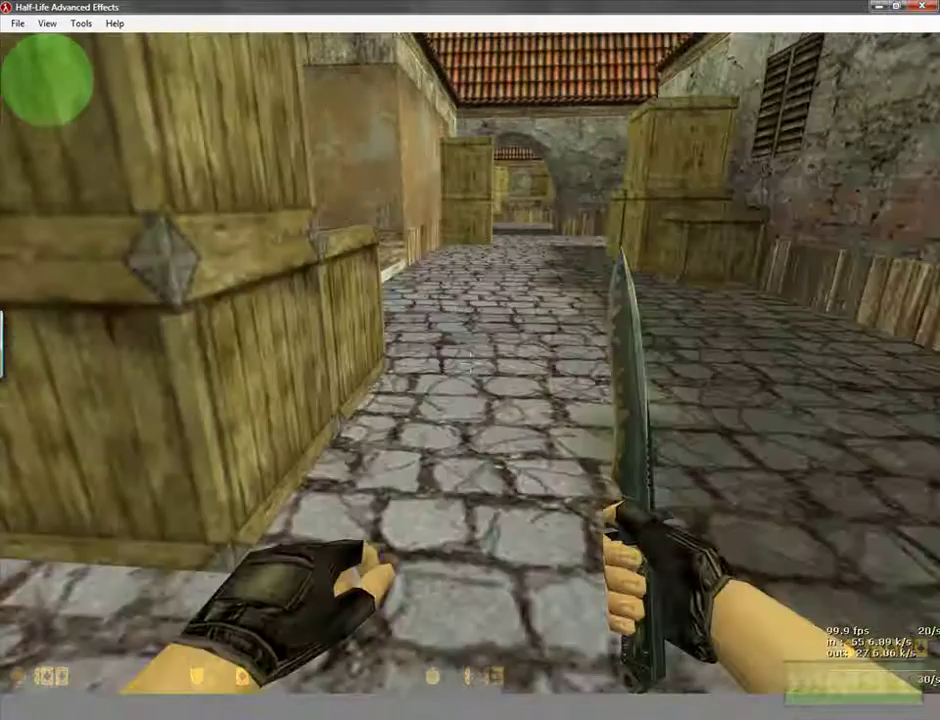
pyautogui.press('Escape')
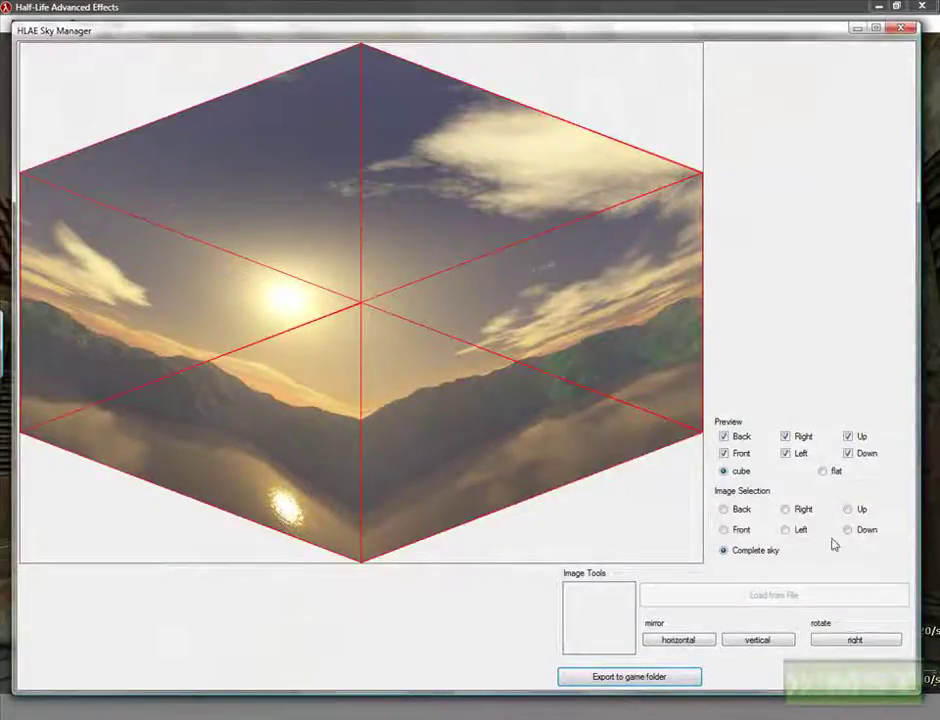
# Rotate the sky one more quarter turn and re-export it to the counter-strike folder.
pyautogui.click(853, 643)
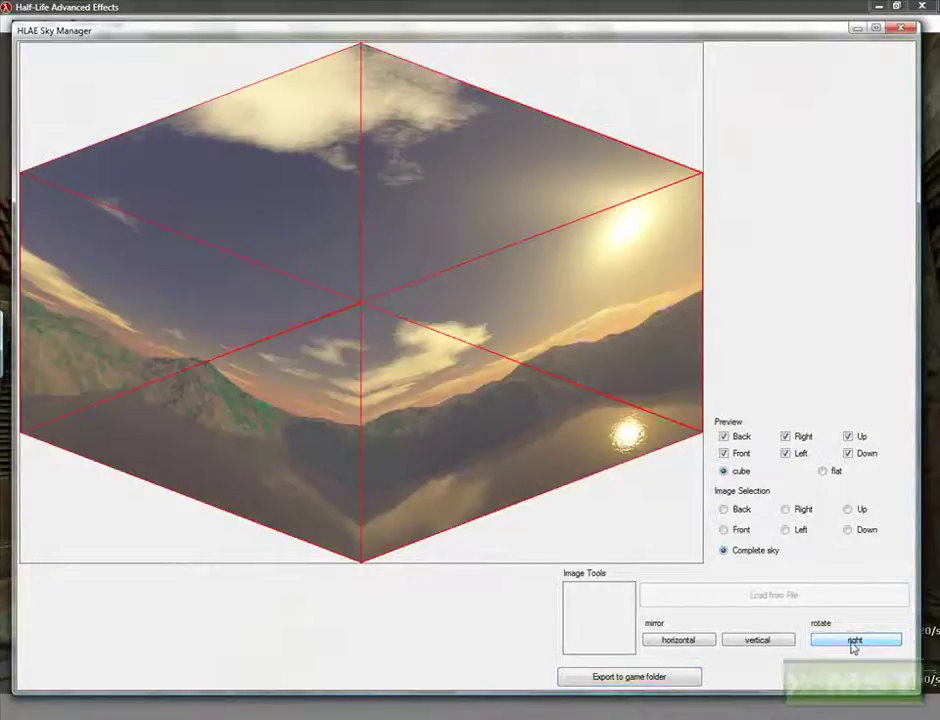
pyautogui.click(631, 677)
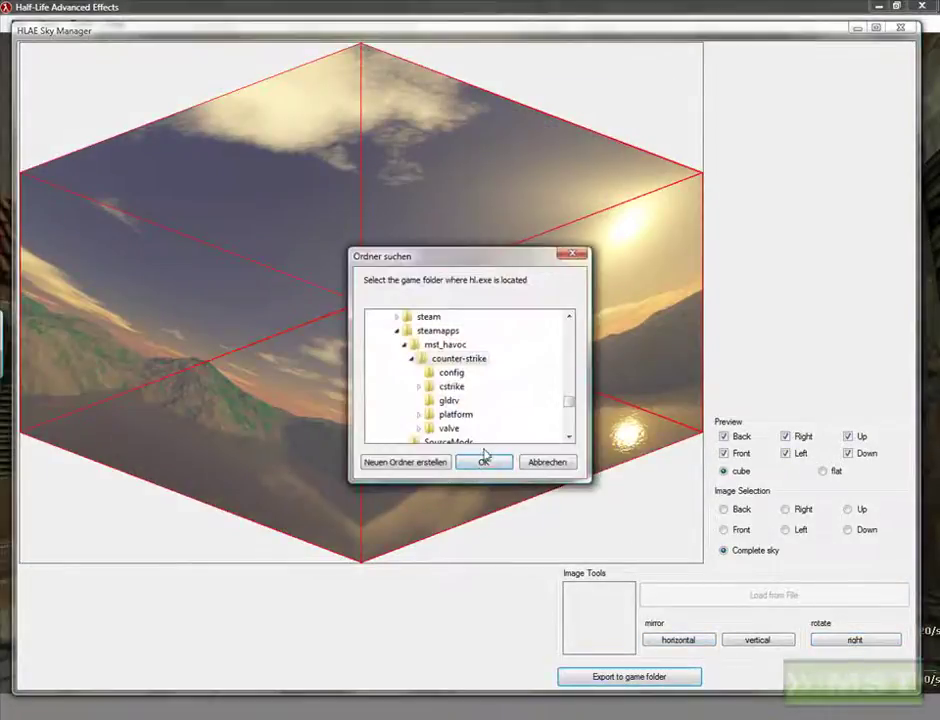
pyautogui.click(483, 462)
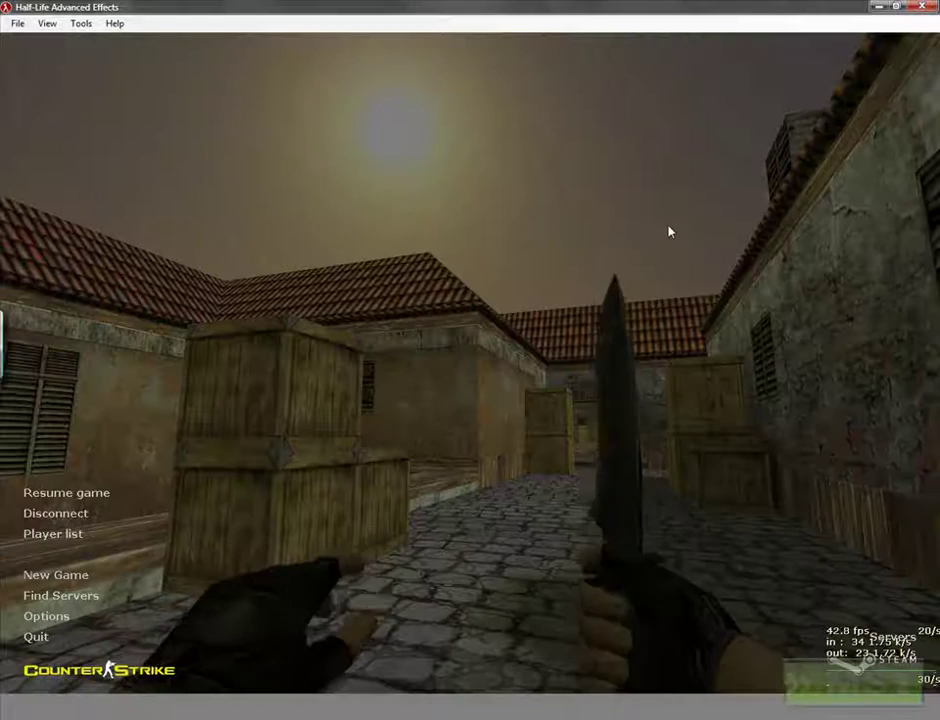
# Rerun mirv_fx_skyhd 1 from console history to reload the sky, then pause to the menu.
pyautogui.press('`')
pyautogui.press('Up')
pyautogui.press('Return')
pyautogui.press('Escape')
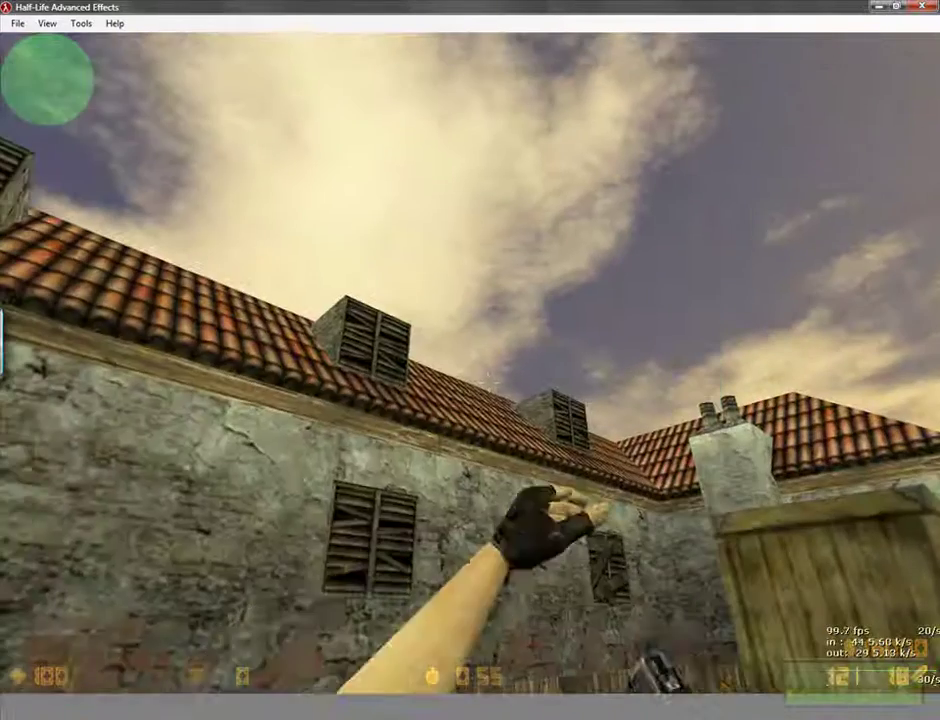
pyautogui.press('Escape')
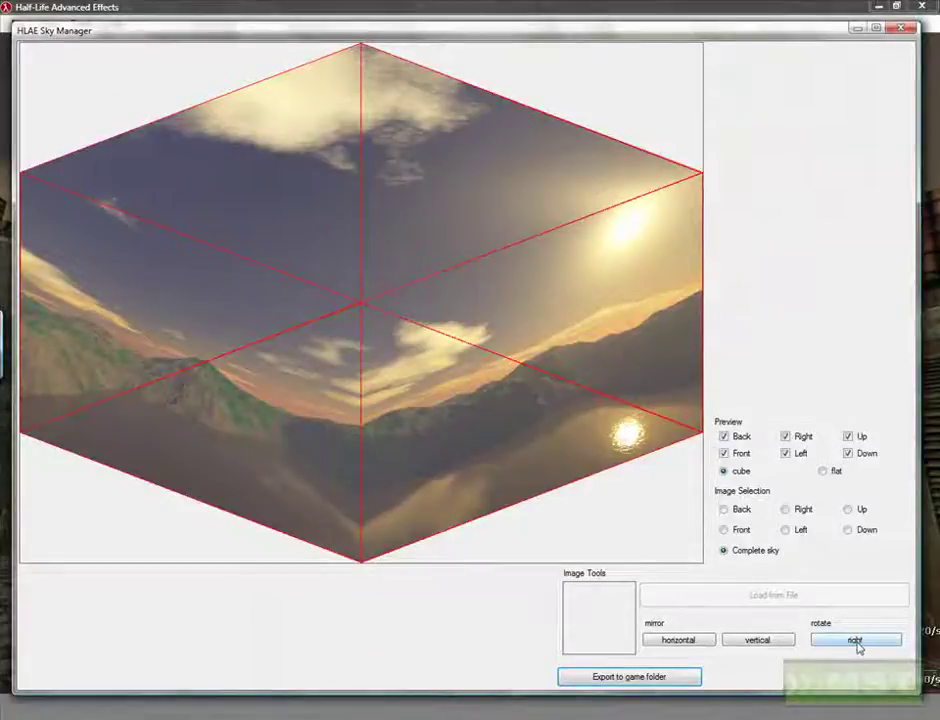
# Rotate the sky two more quarter turns right and export it to the game folder.
pyautogui.click(857, 648)
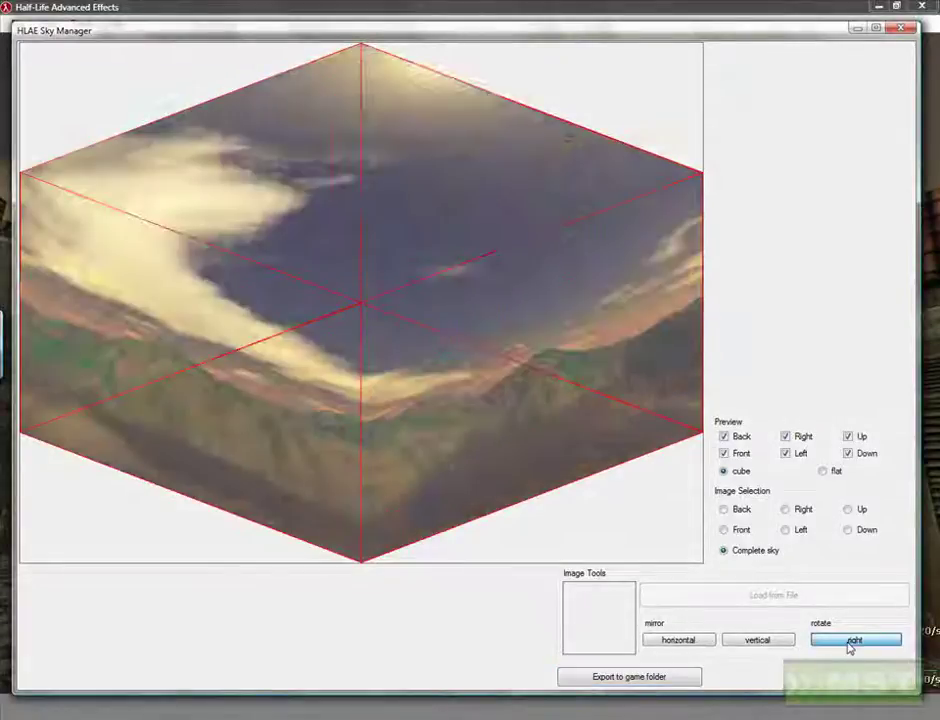
pyautogui.click(851, 645)
pyautogui.click(600, 679)
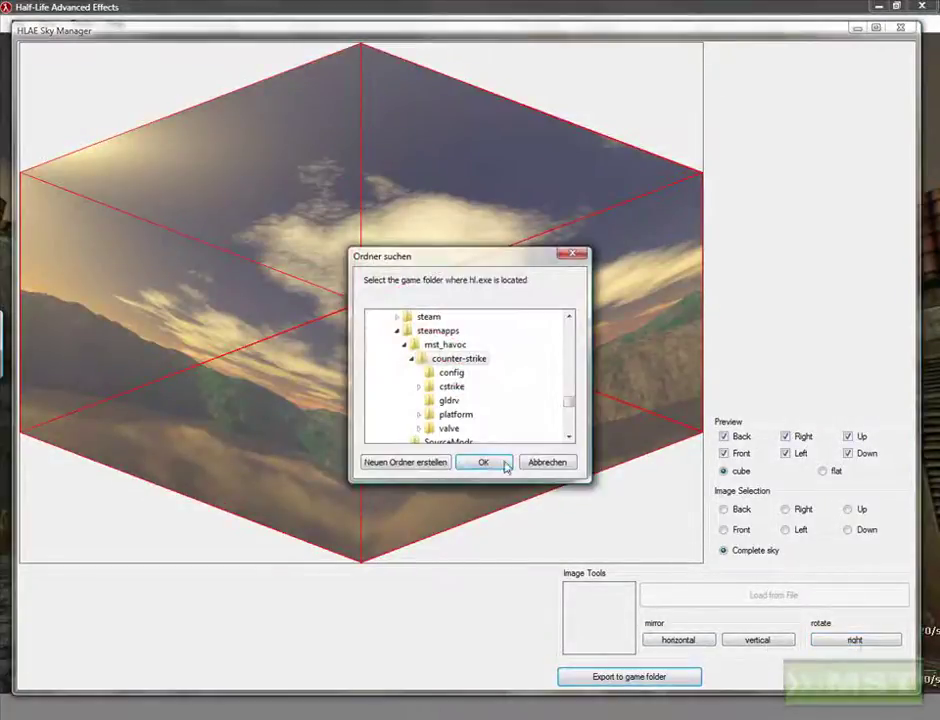
pyautogui.click(470, 464)
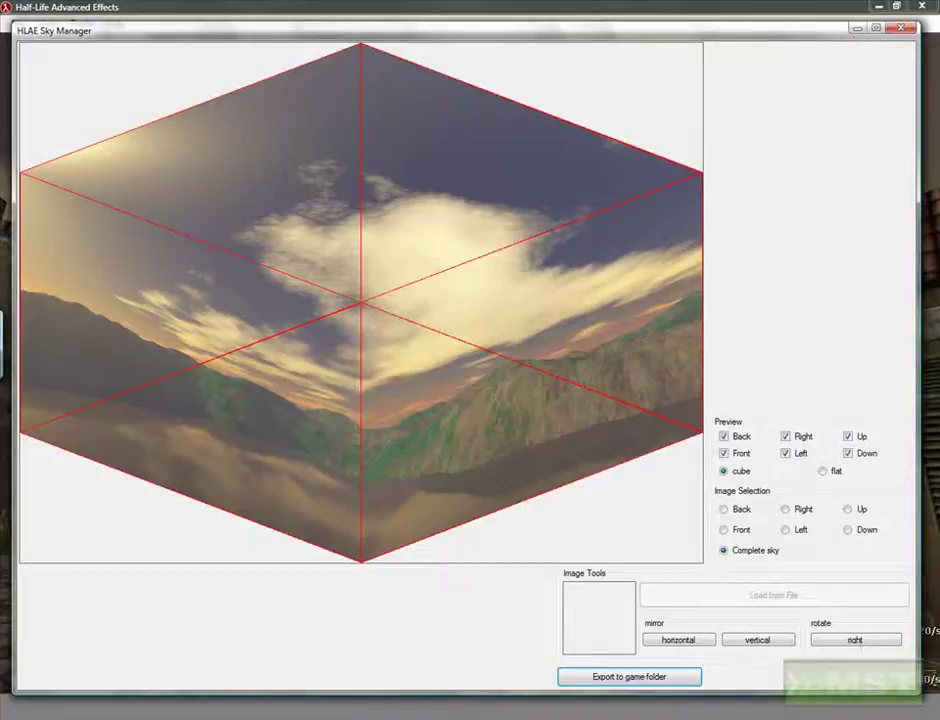
# Close Sky Manager, reload the sky with mirv_fx_skyhd 1, play briefly, then pause the game.
pyautogui.click(904, 28)
pyautogui.press('`')
pyautogui.press('Return')
pyautogui.press('`')
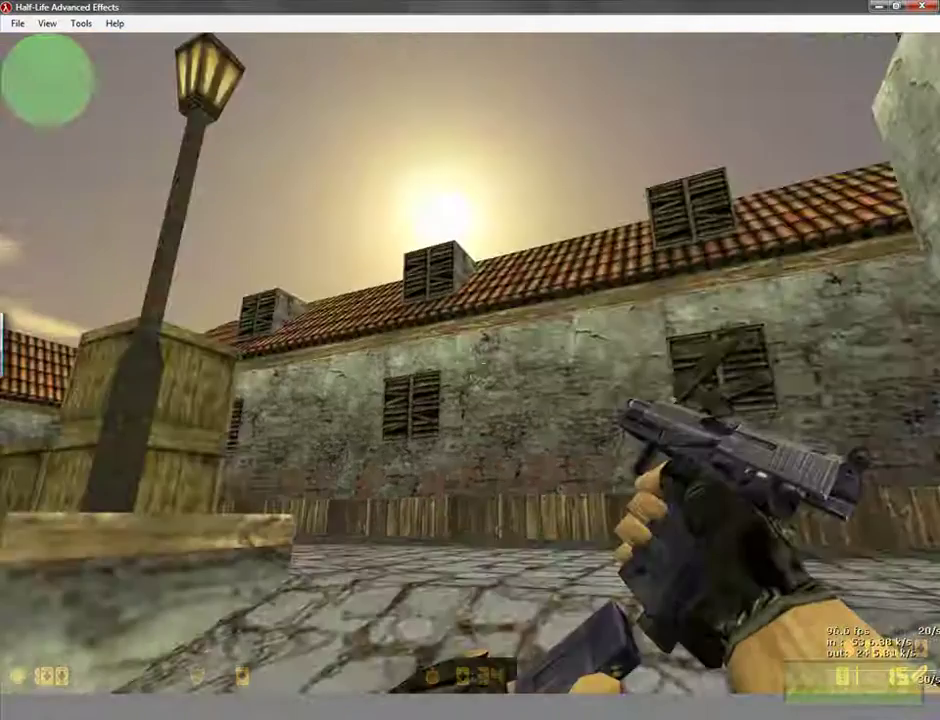
pyautogui.press('r')
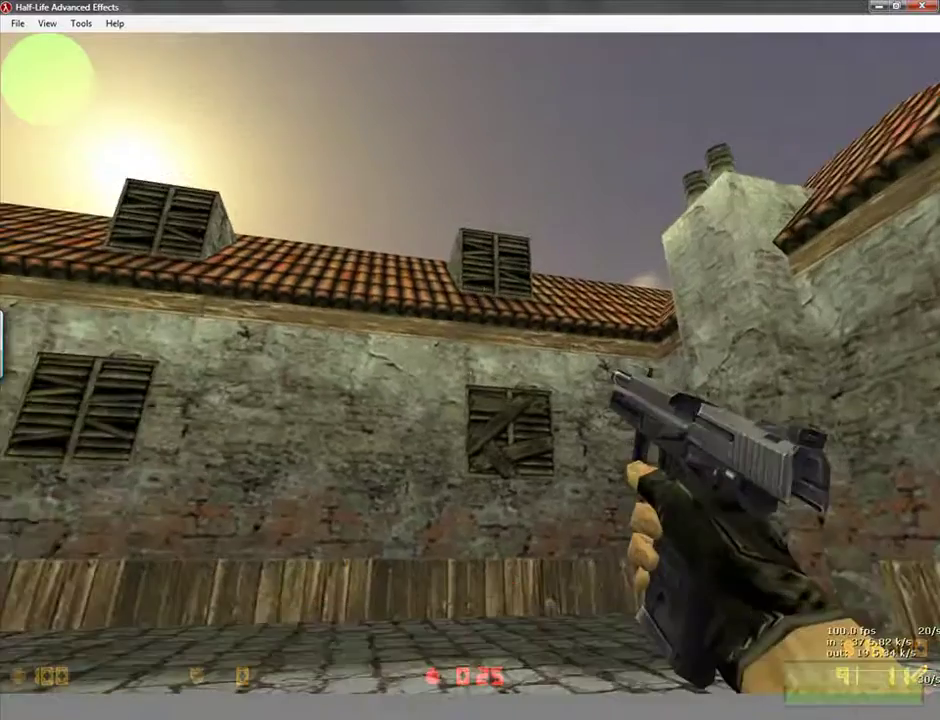
pyautogui.press('Escape')
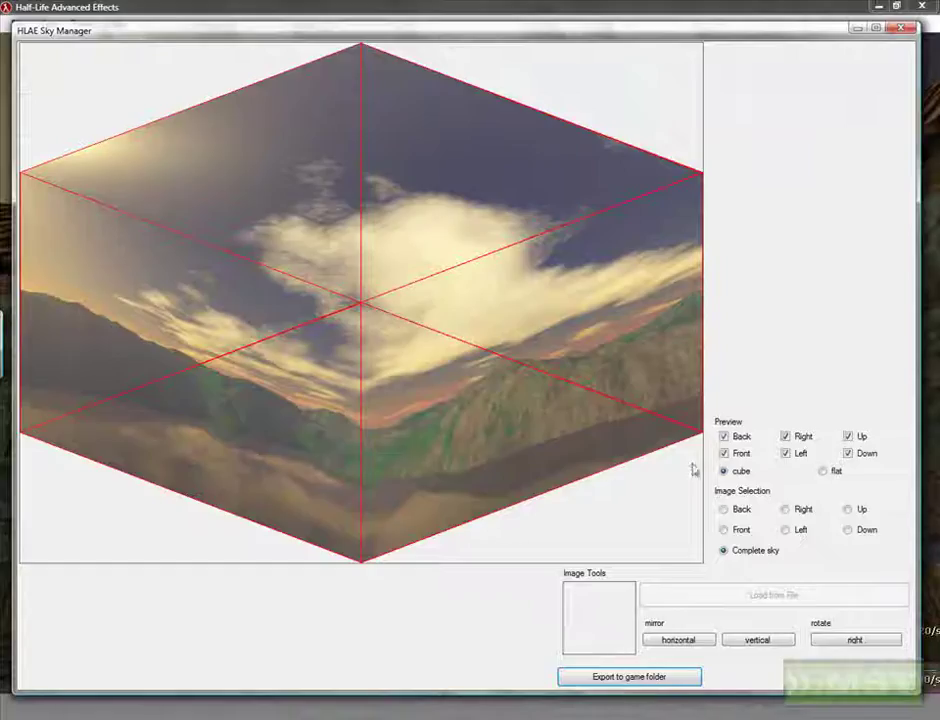
# Mirror the sky horizontally and export it to the game folder.
pyautogui.click(679, 641)
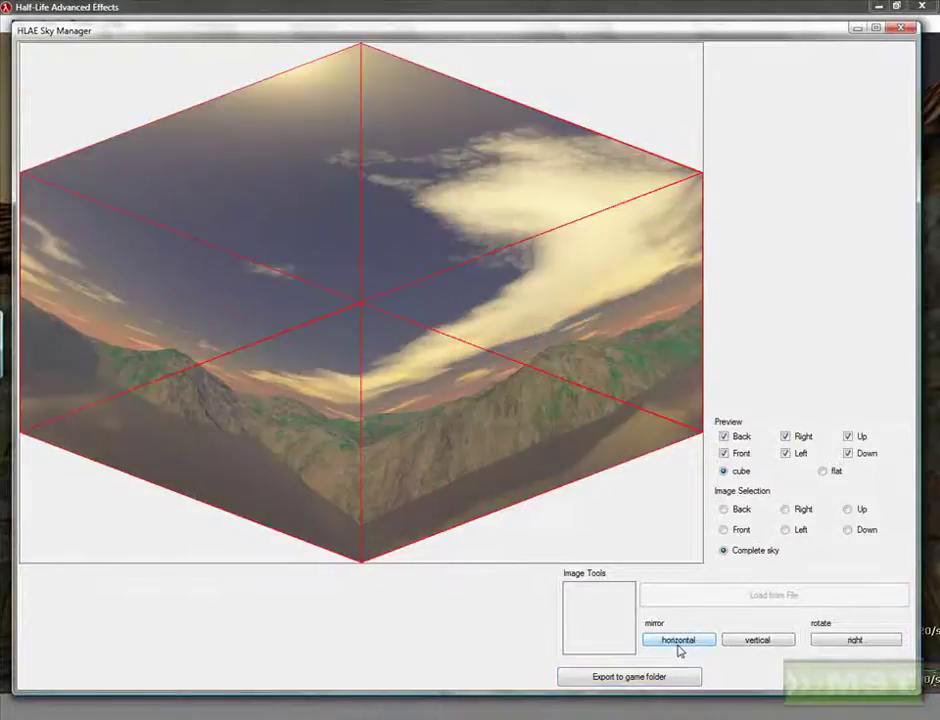
pyautogui.click(655, 681)
pyautogui.click(481, 461)
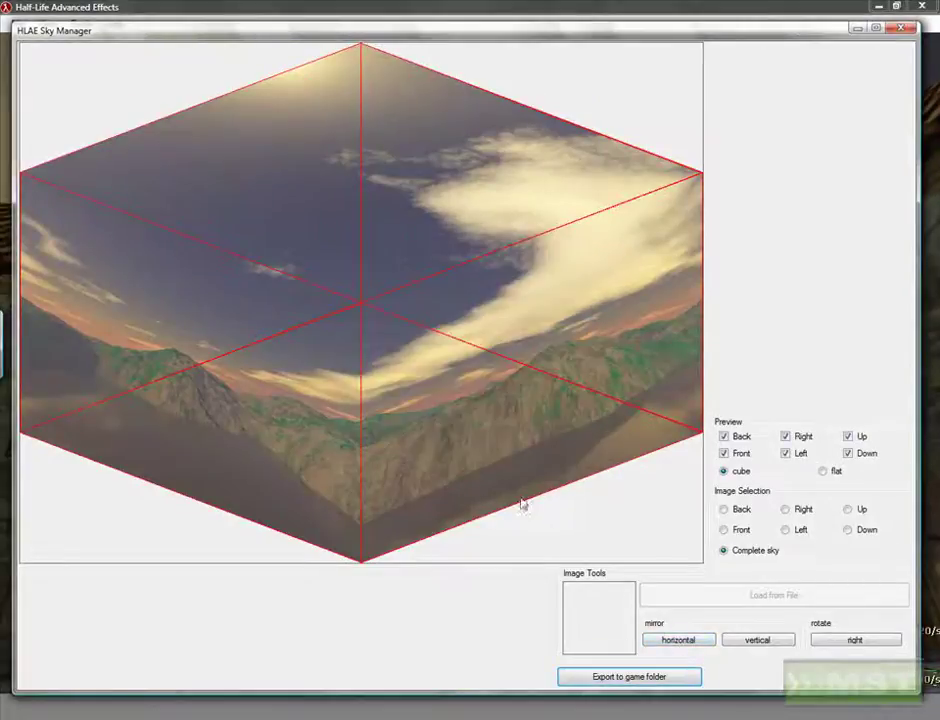
# Close Sky Manager, reload the sky from the console and resume play.
pyautogui.click(872, 8)
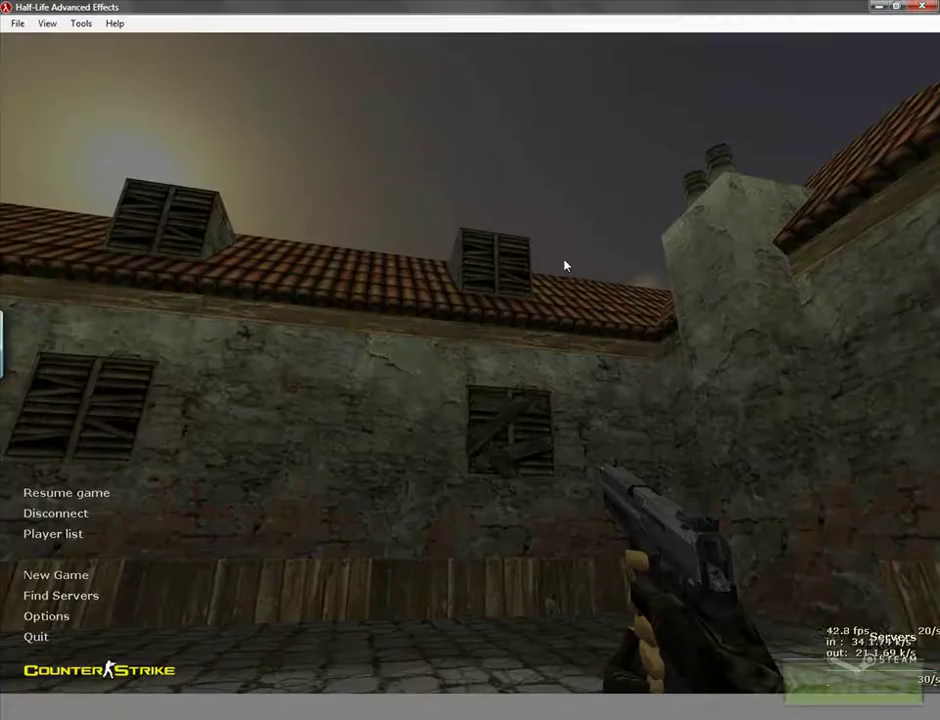
pyautogui.press('`')
pyautogui.press('`')
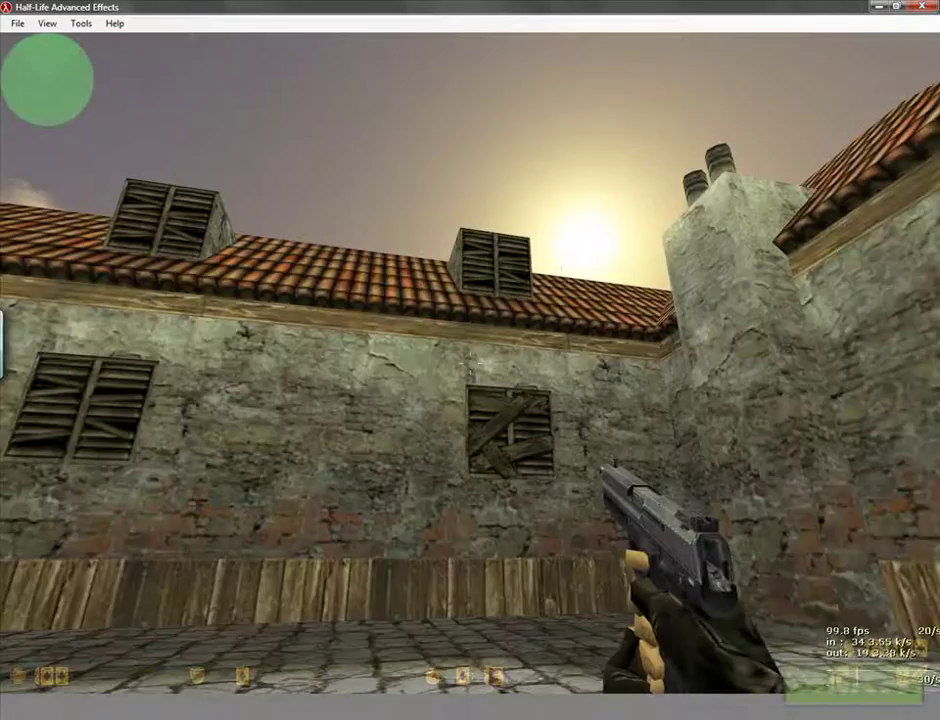
pyautogui.click(470, 360)
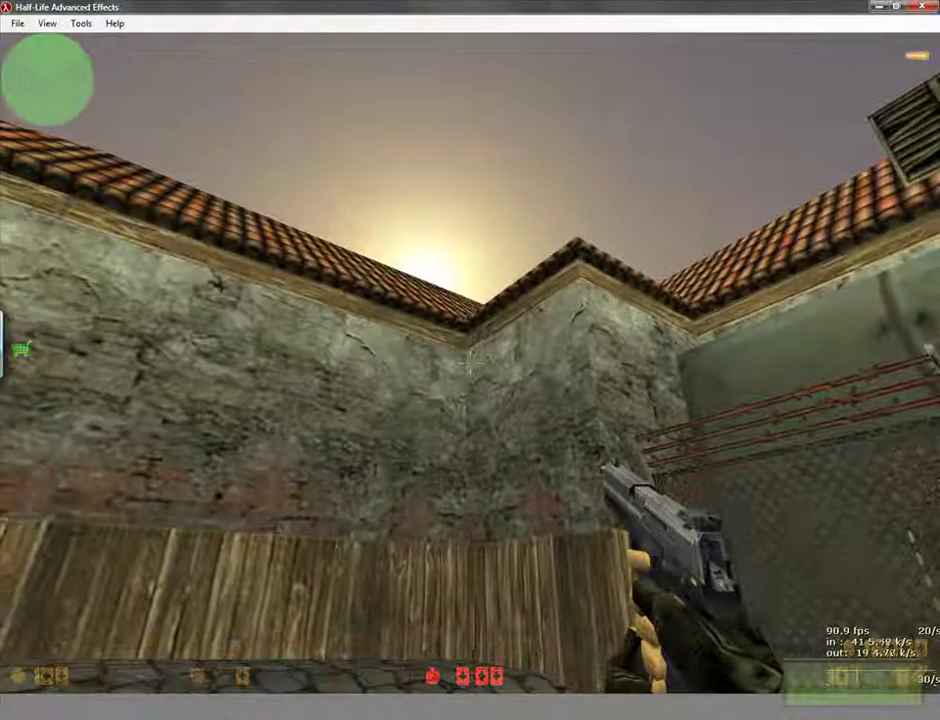
# Pause the game, launch Tools > Sky Manager and enlarge its window to nearly full screen.
pyautogui.press('Escape')
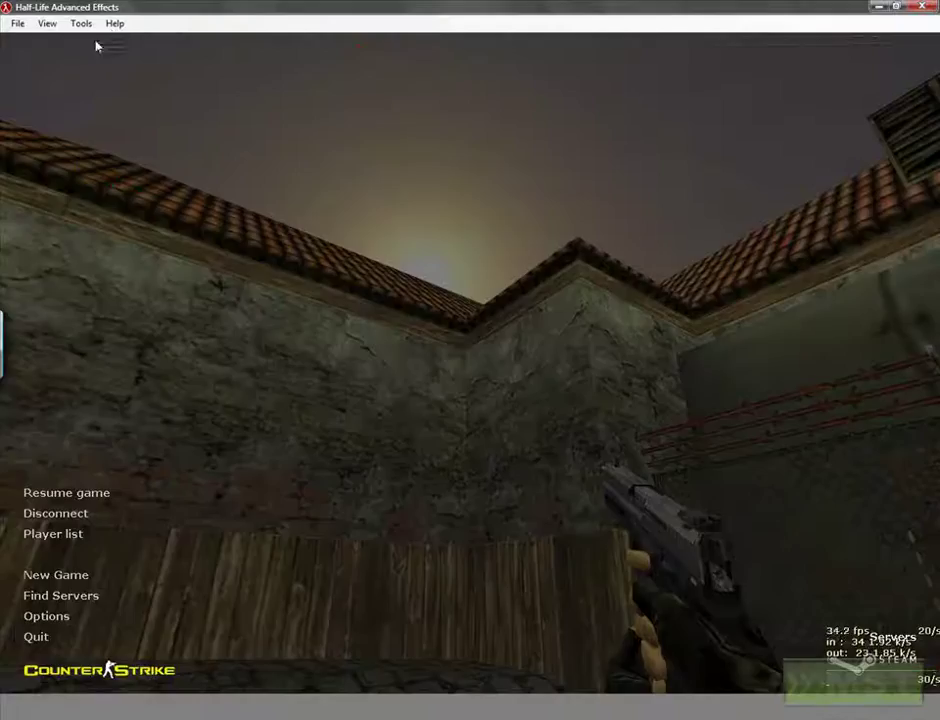
pyautogui.click(81, 23)
pyautogui.click(84, 25)
pyautogui.click(81, 23)
pyautogui.click(118, 71)
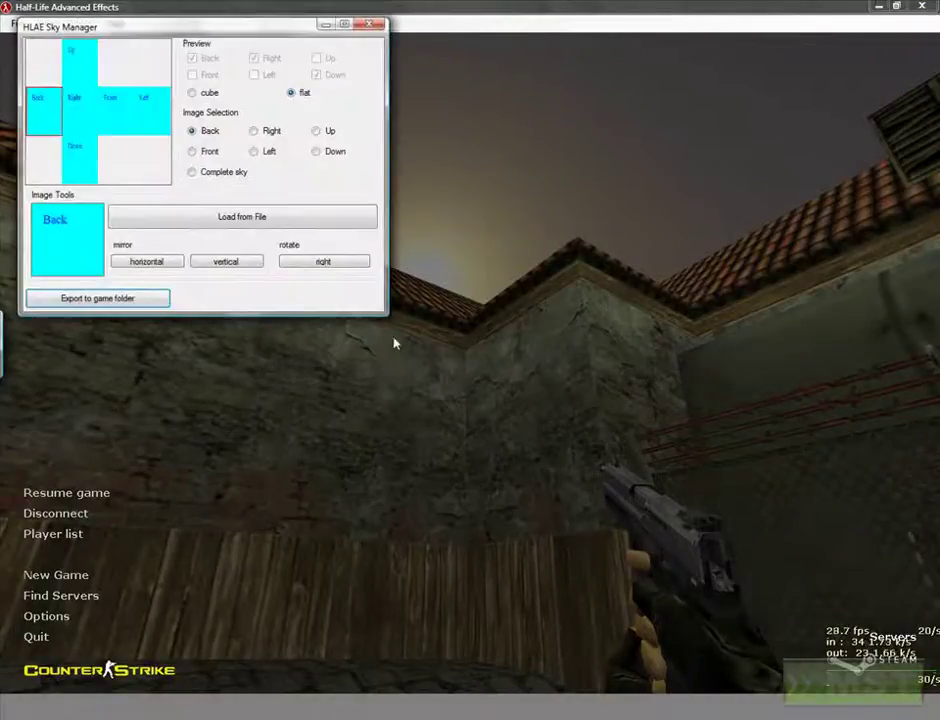
pyautogui.moveTo(382, 318); pyautogui.dragTo(914, 690)
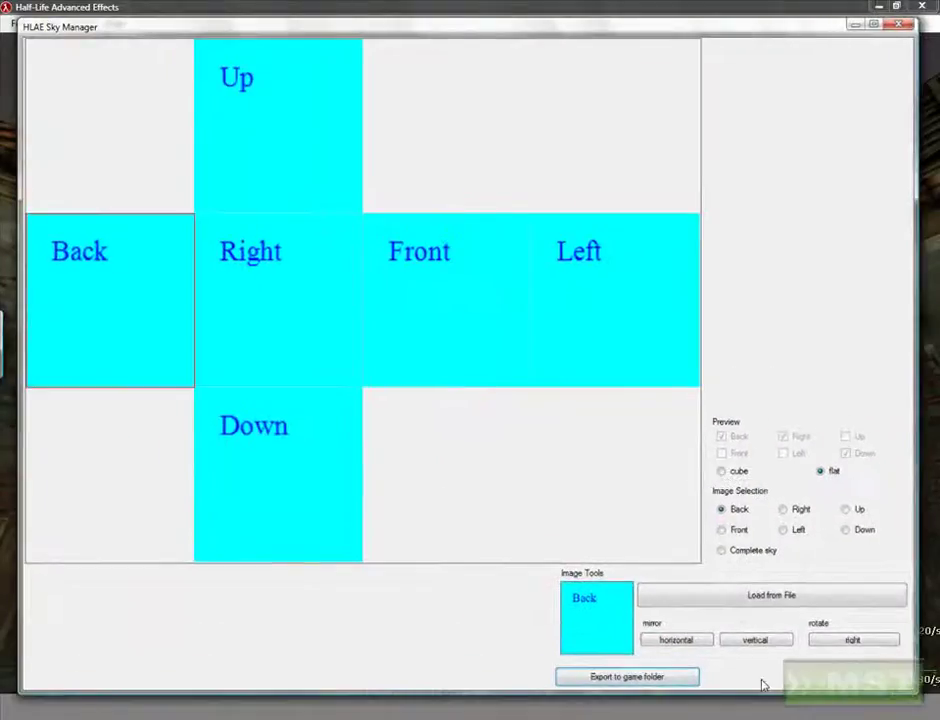
# Load the back and right images from the sky terragen 2 folder into the Back and Right faces.
pyautogui.click(713, 598)
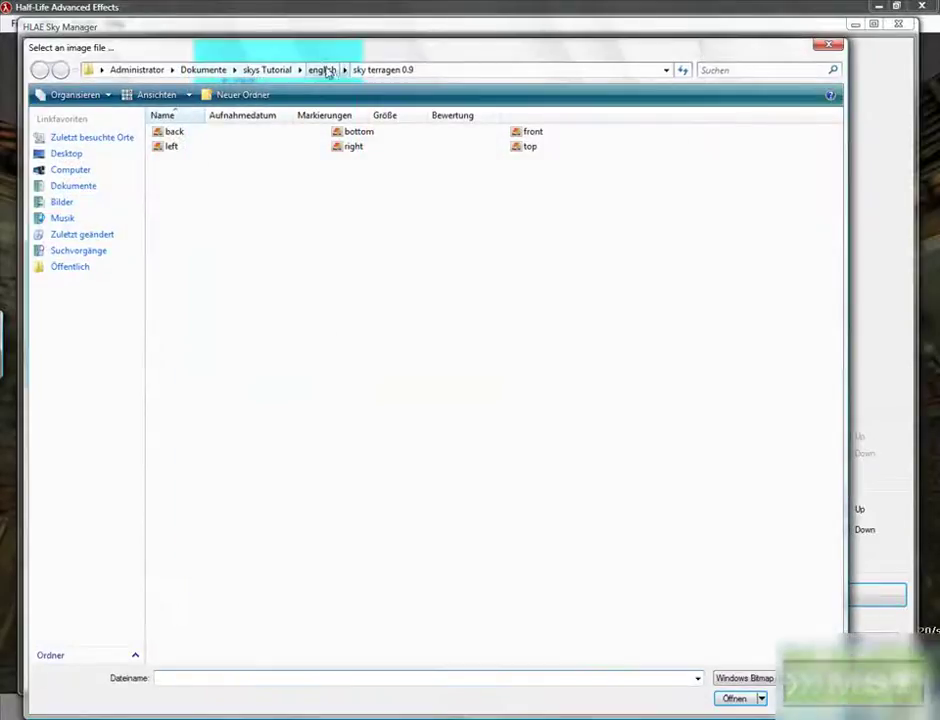
pyautogui.click(322, 70)
pyautogui.doubleClick(362, 134)
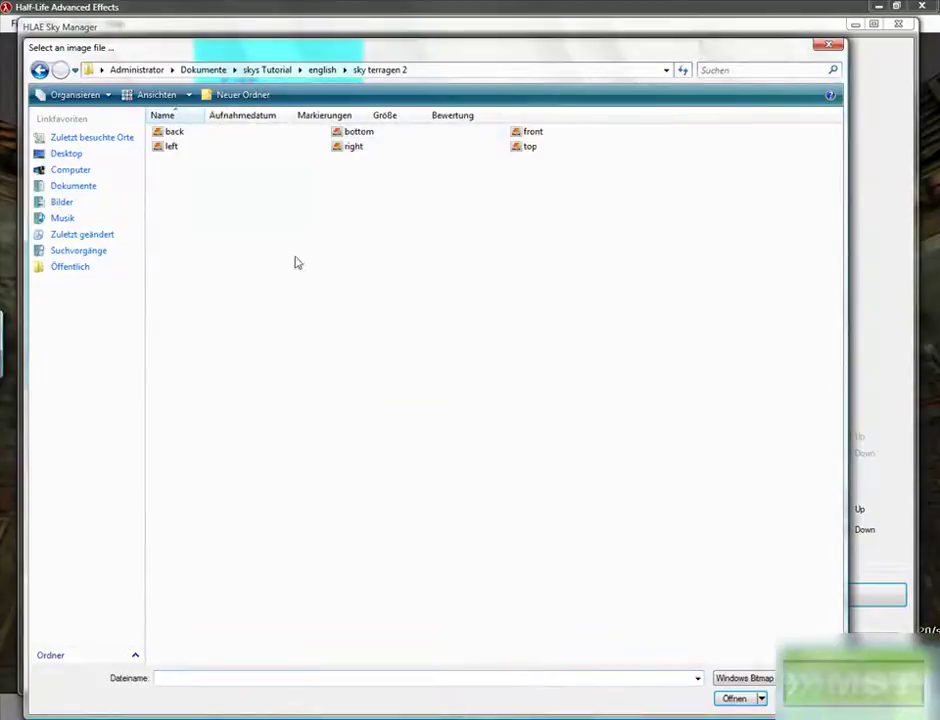
pyautogui.doubleClick(176, 138)
pyautogui.click(783, 509)
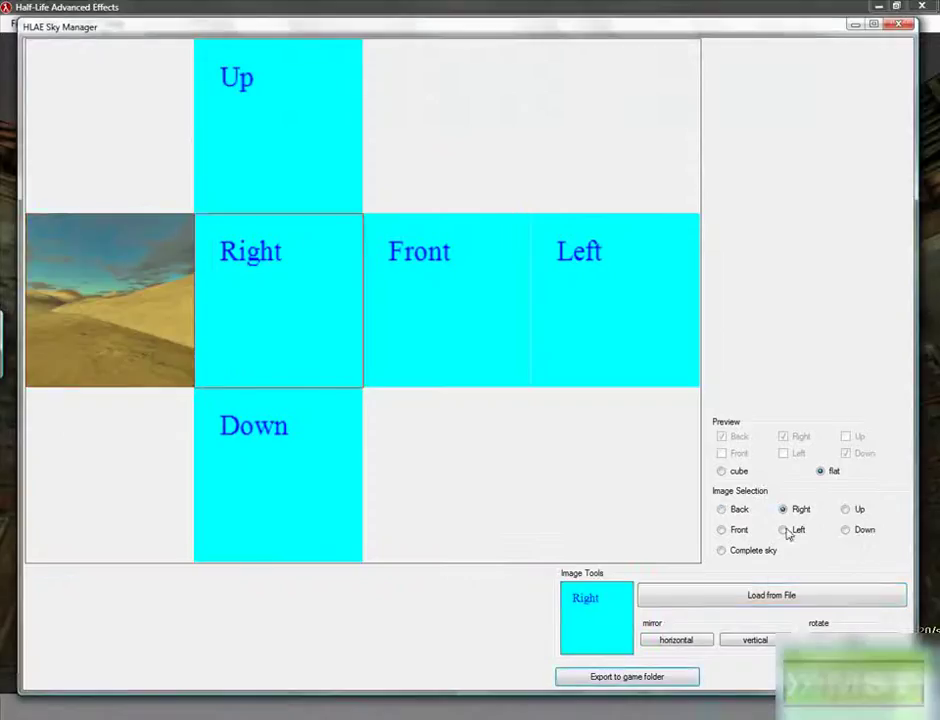
pyautogui.click(744, 598)
pyautogui.click(352, 146)
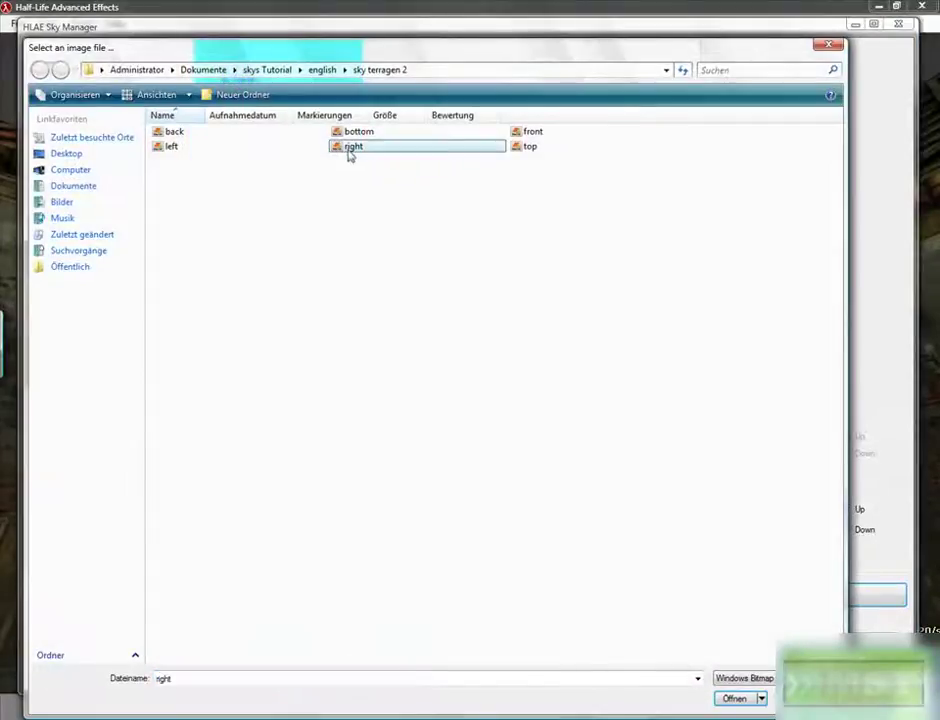
pyautogui.doubleClick(352, 147)
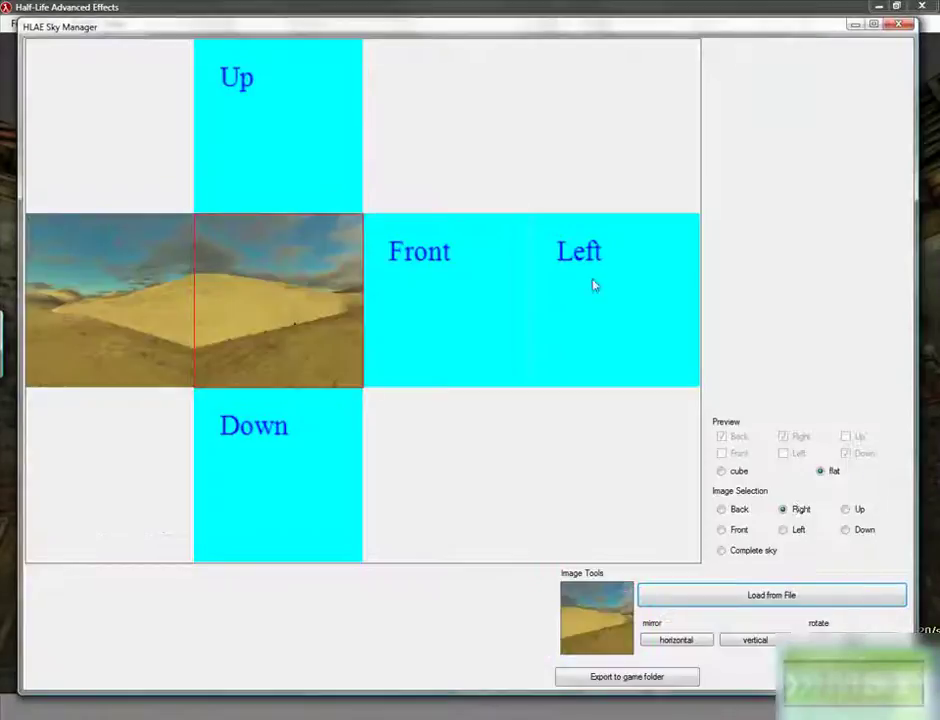
# Load the front and left sky terragen 2 images into the Front and Left faces.
pyautogui.click(729, 535)
pyautogui.click(744, 595)
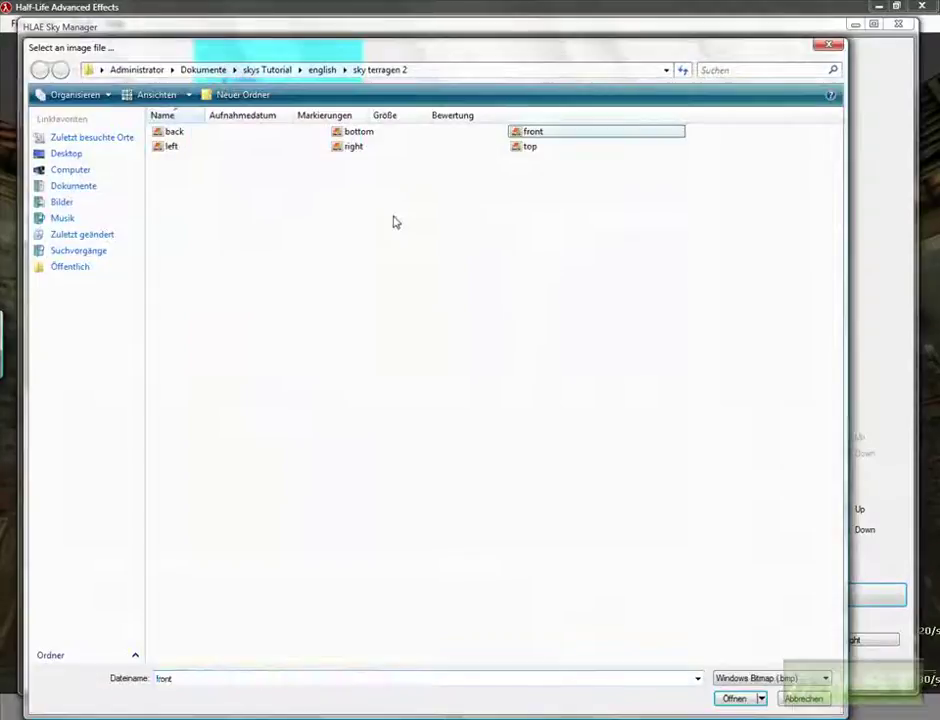
pyautogui.doubleClick(515, 134)
pyautogui.click(784, 530)
pyautogui.click(762, 598)
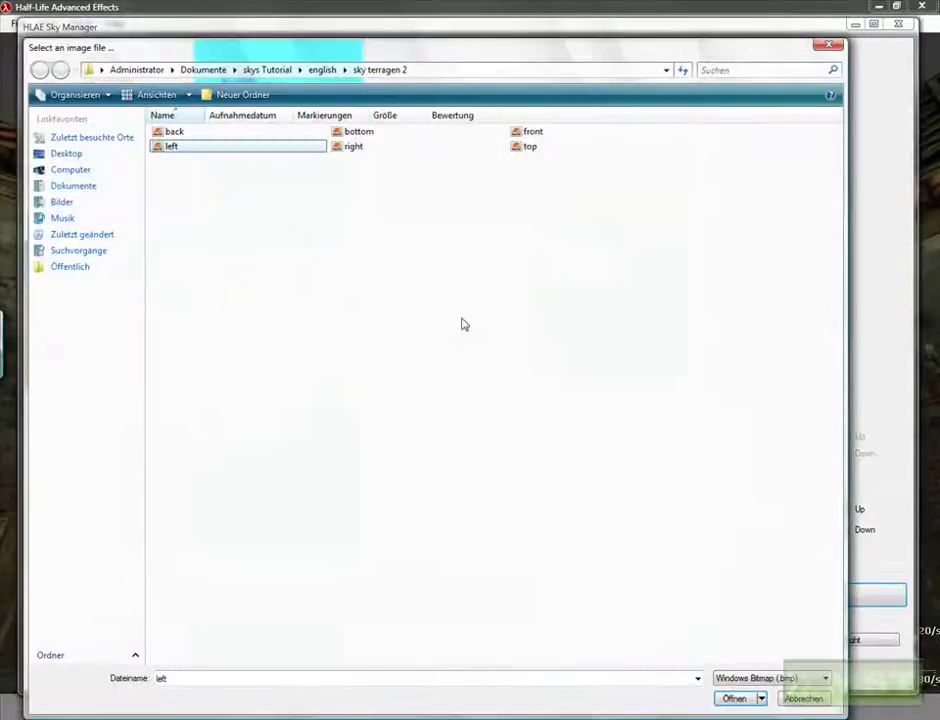
pyautogui.press('Return')
# Load the top and bottom sky terragen 2 images into the Up and Down faces.
pyautogui.click(846, 510)
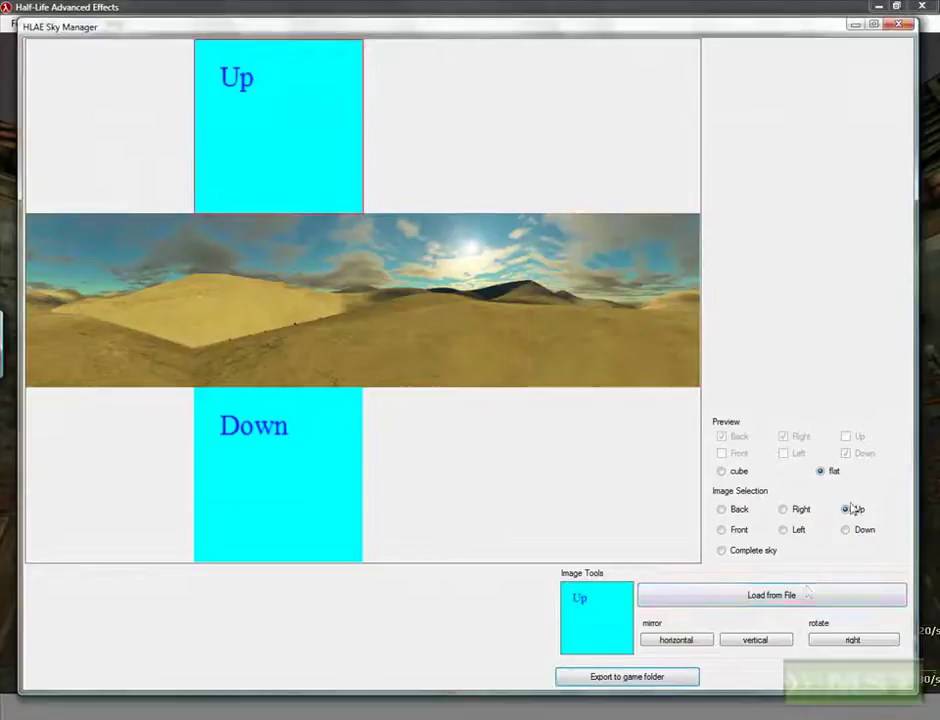
pyautogui.click(793, 596)
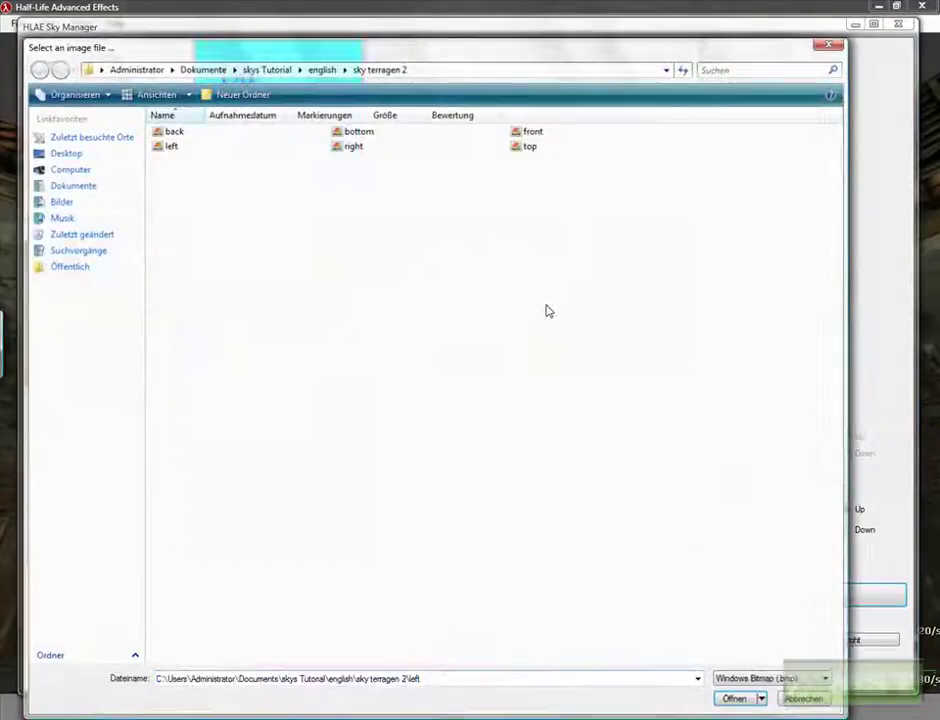
pyautogui.click(518, 148)
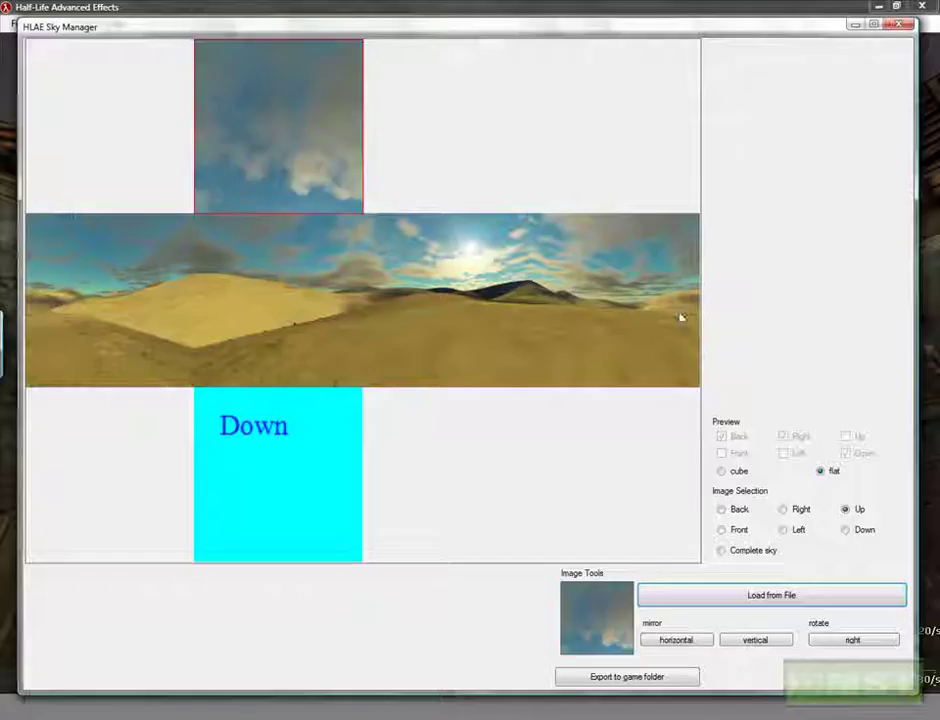
pyautogui.click(846, 530)
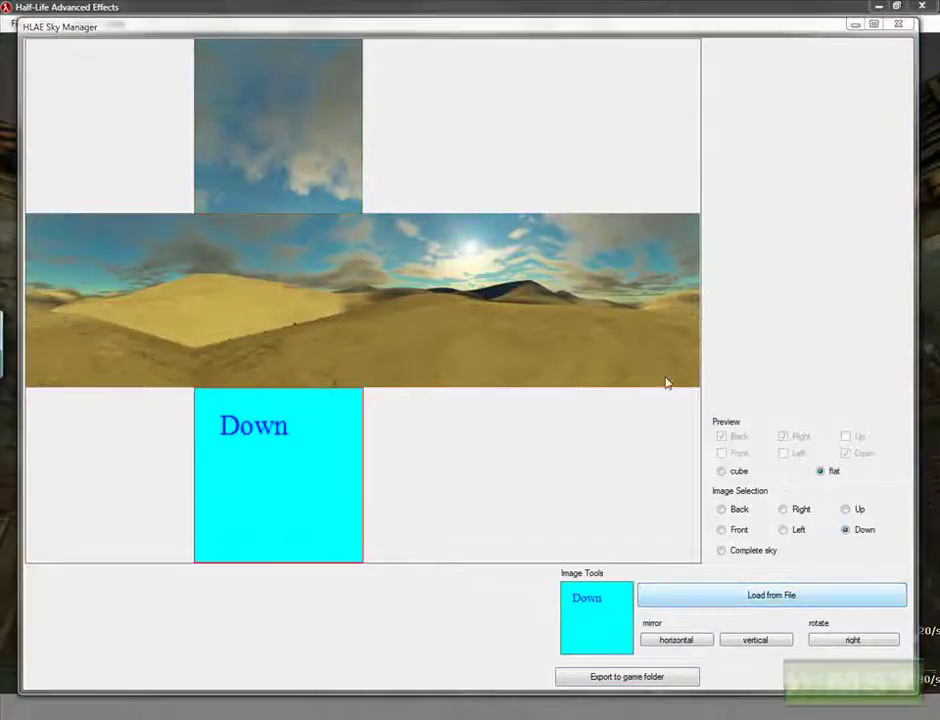
pyautogui.press('Return')
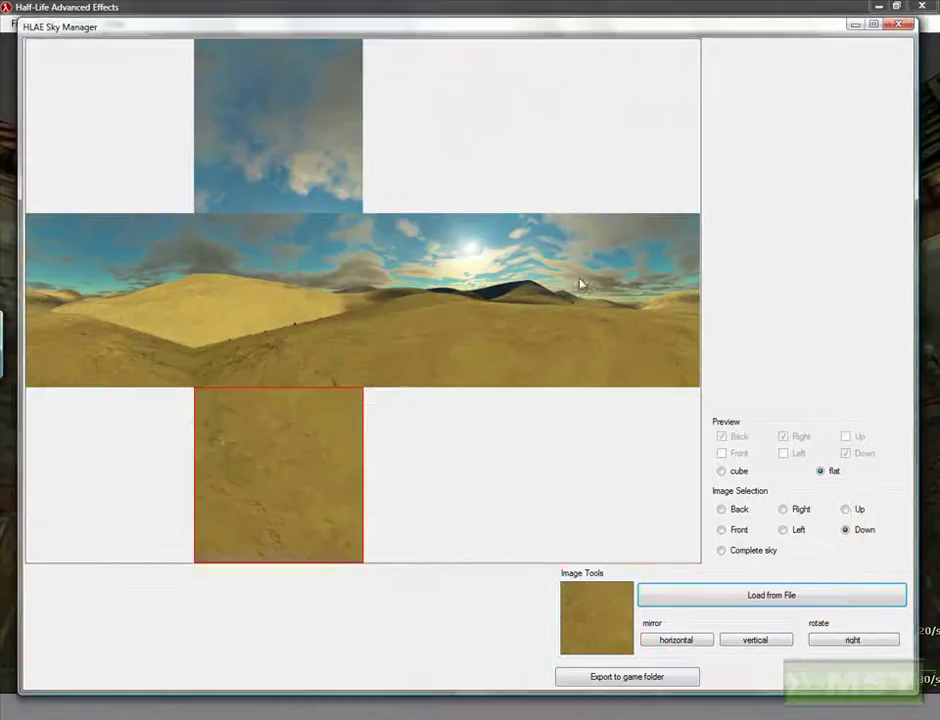
# Rotate the Up face three quarter turns right and the Down face one quarter turn right.
pyautogui.click(846, 510)
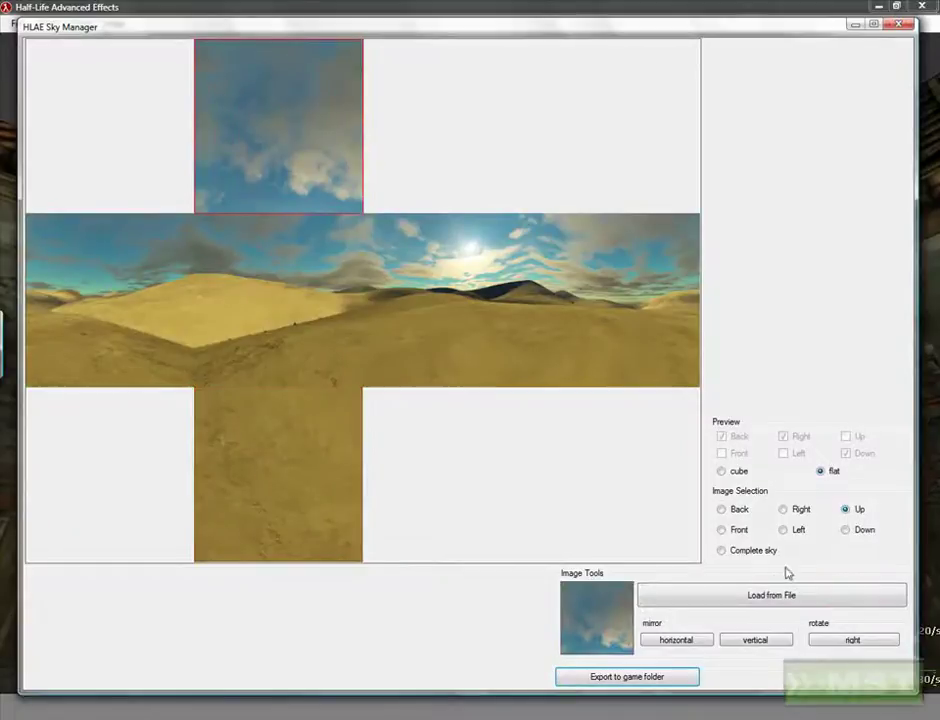
pyautogui.click(840, 642)
pyautogui.click(840, 642)
pyautogui.click(840, 642)
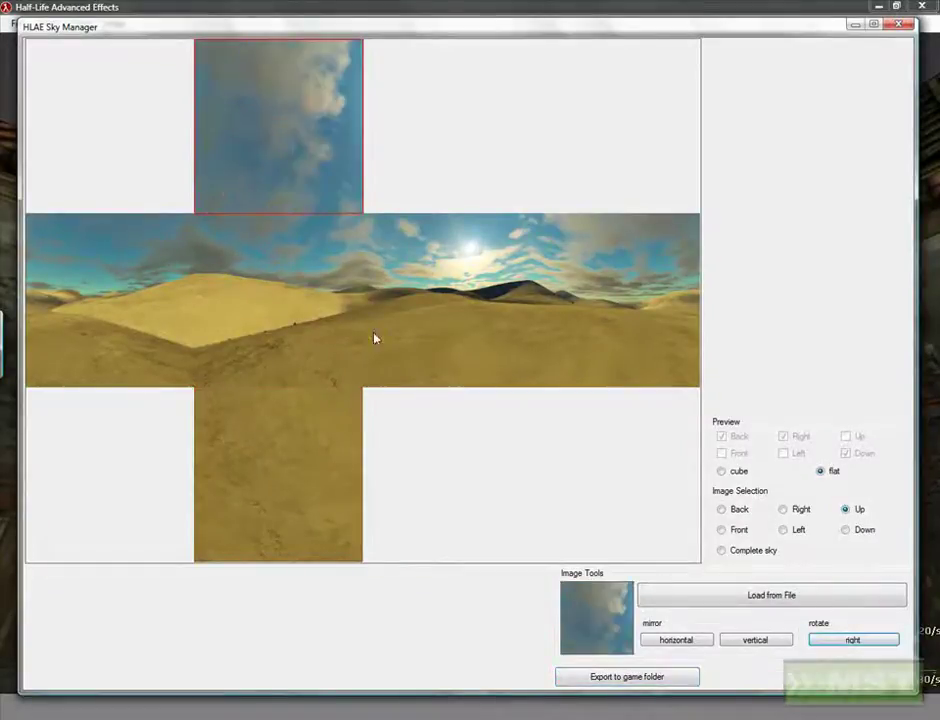
pyautogui.click(847, 530)
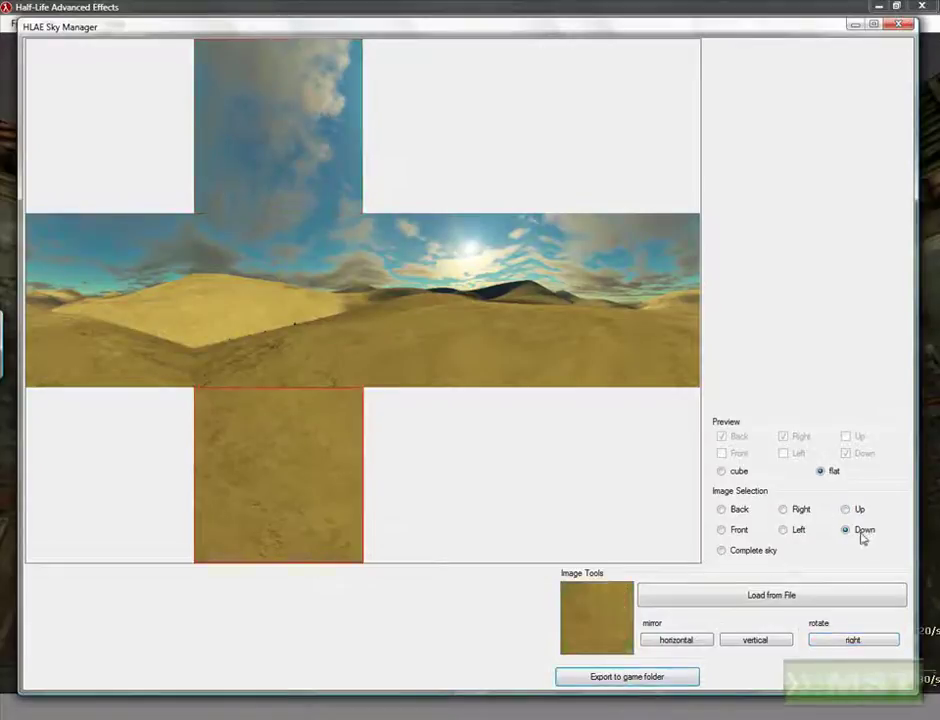
pyautogui.click(852, 642)
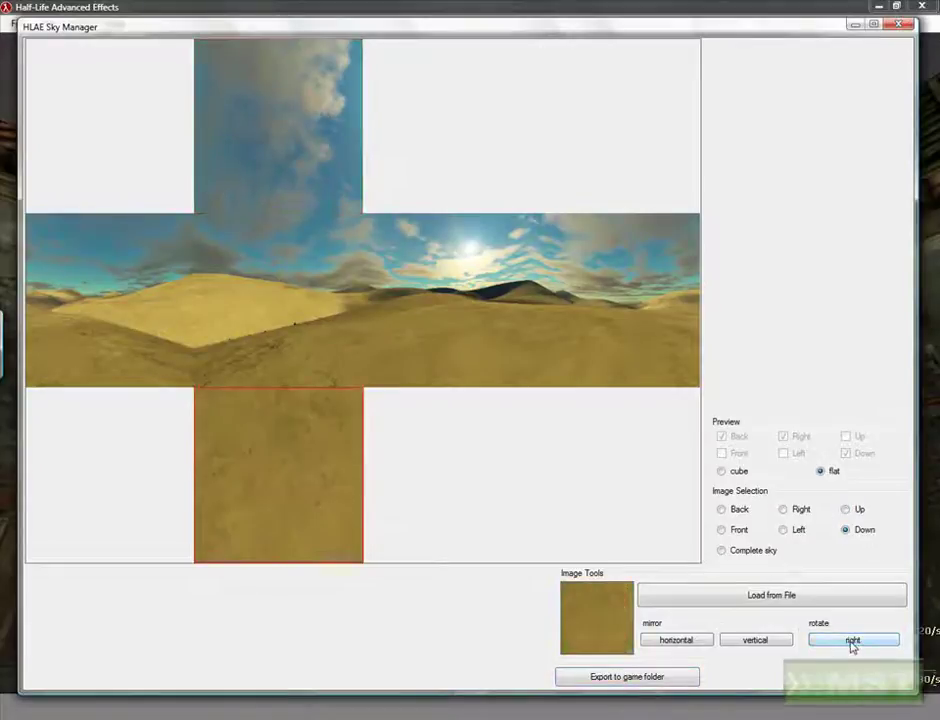
# Export the sky to the counter-strike folder, view it in-game, then pause.
pyautogui.click(630, 678)
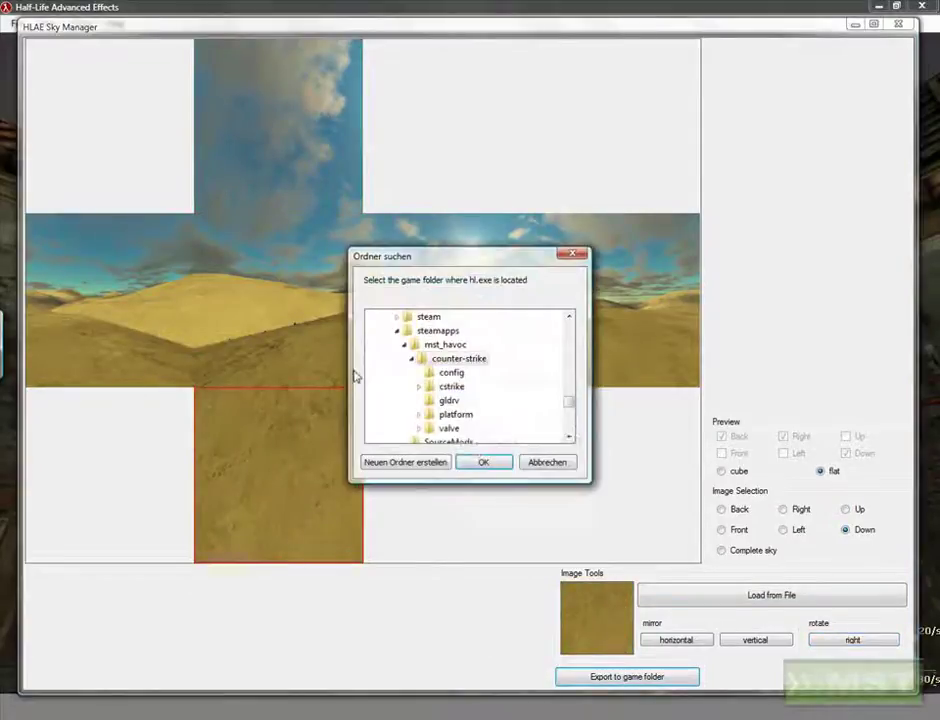
pyautogui.click(481, 463)
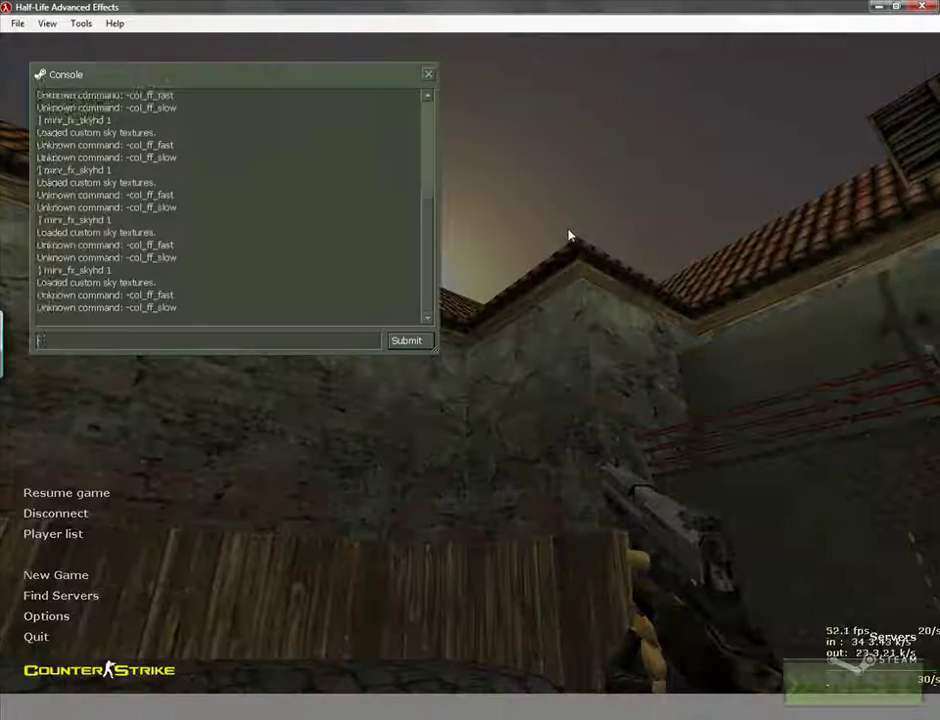
pyautogui.press('Escape')
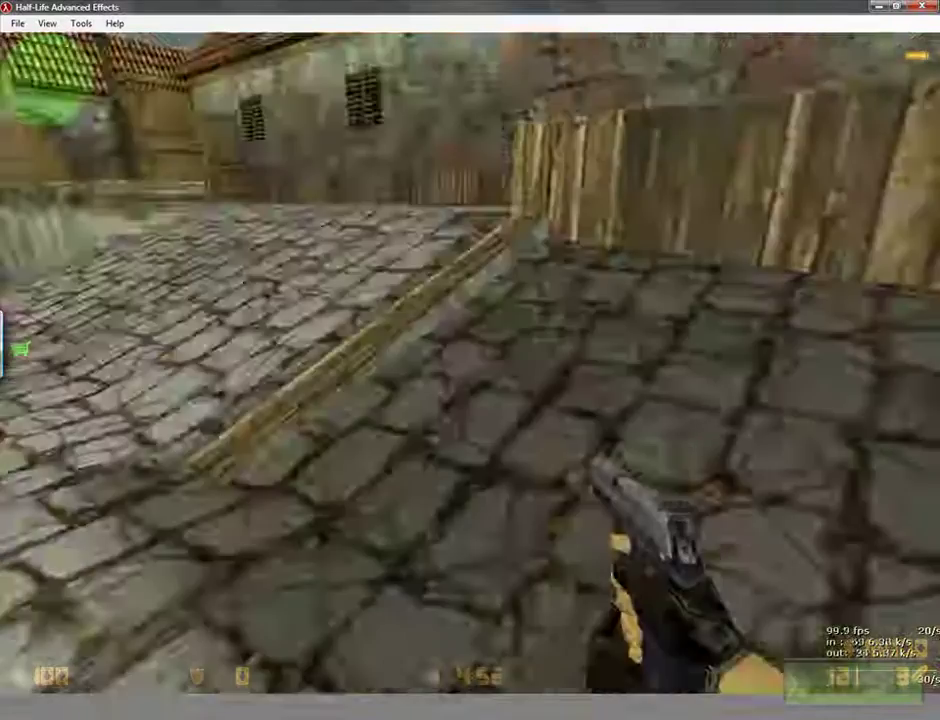
pyautogui.press('Escape')
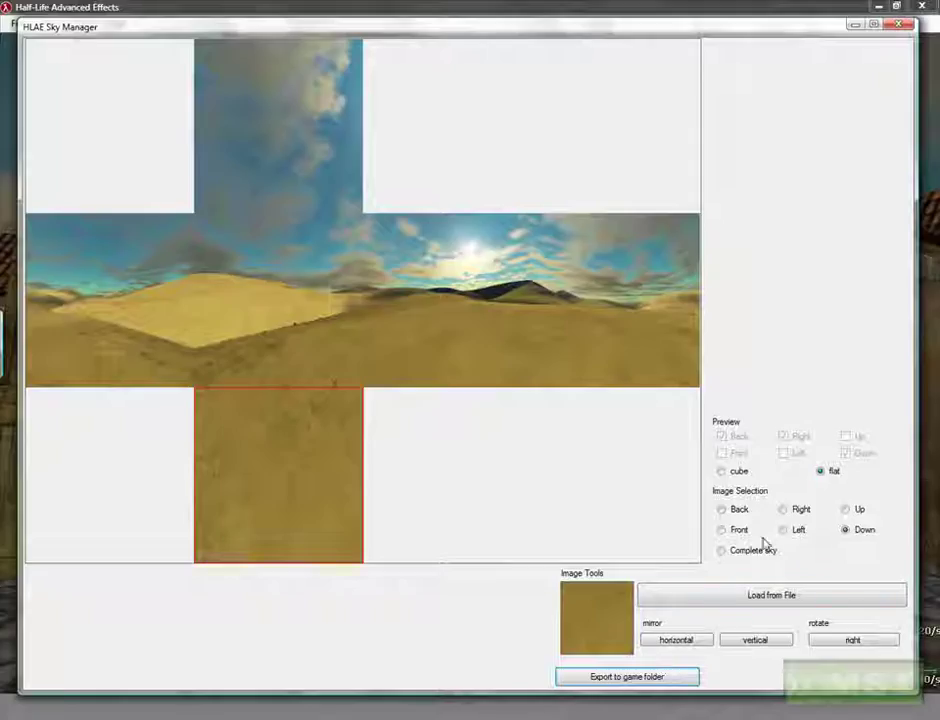
# Rotate the complete sky two quarter turns right.
pyautogui.click(725, 552)
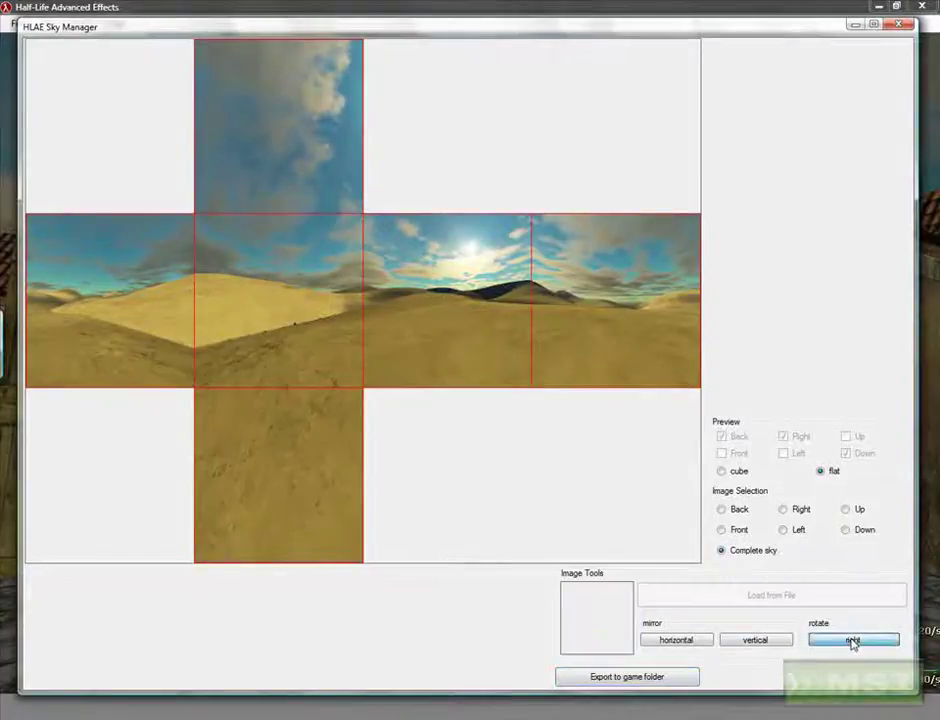
pyautogui.click(853, 641)
pyautogui.click(853, 641)
# Export the rotated sky to the game folder and reload it in-game with mirv_fx_skyhd 1.
pyautogui.click(665, 680)
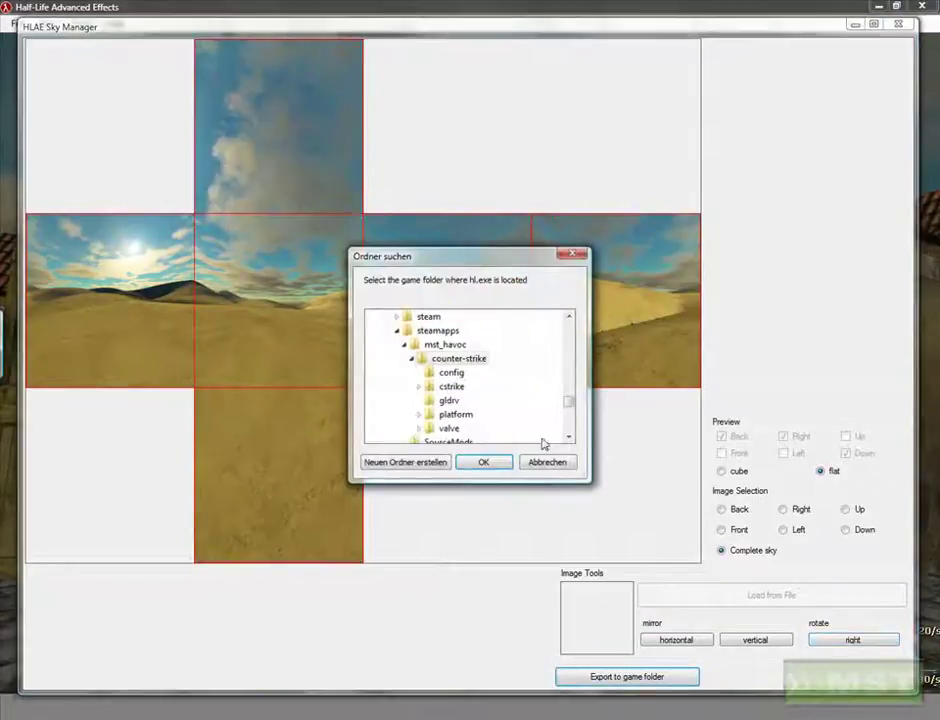
pyautogui.click(478, 462)
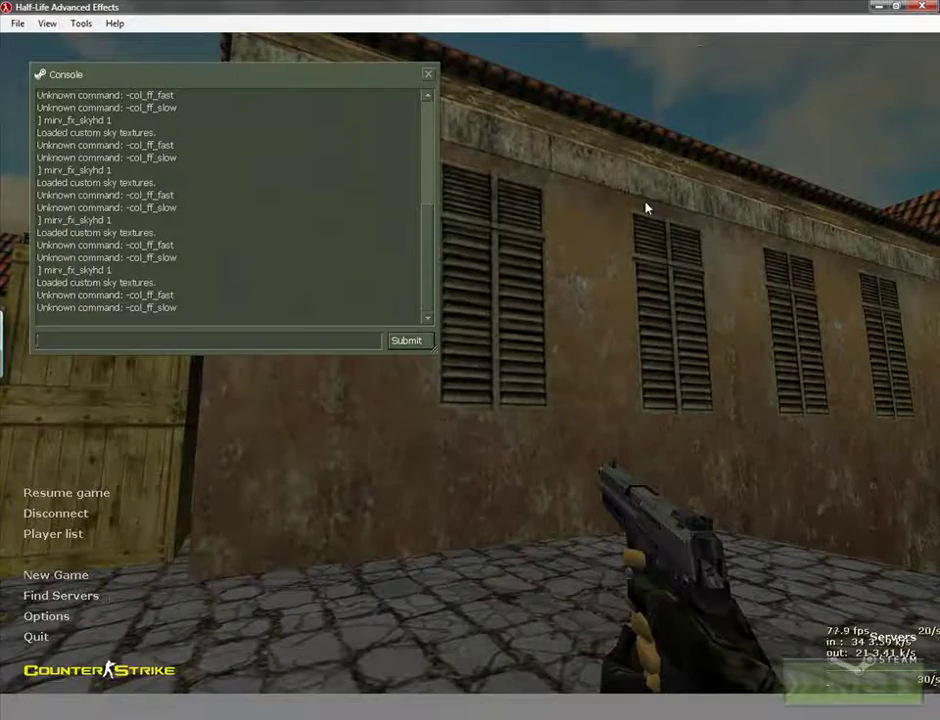
pyautogui.press('Return')
pyautogui.press('Escape')
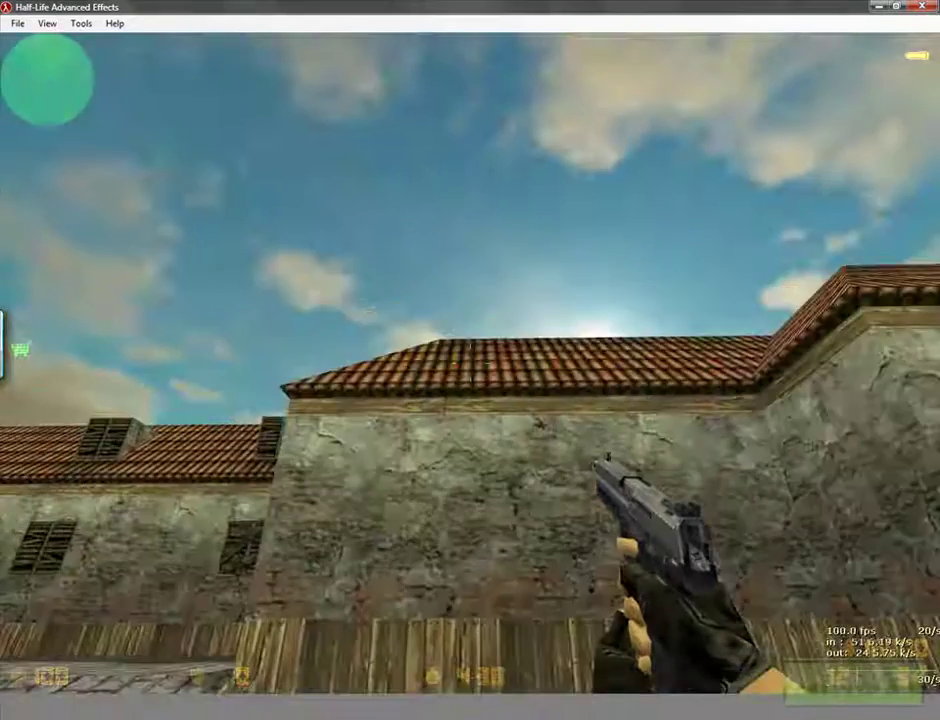